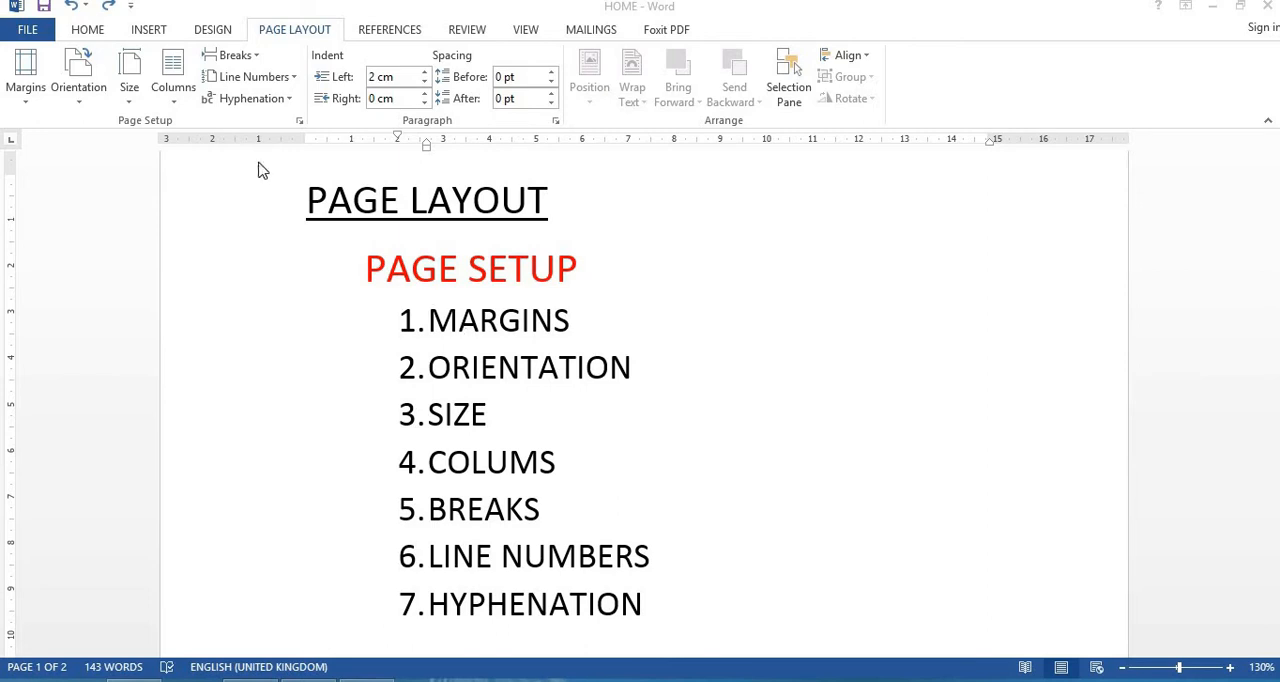
# Step: Apply the Normal margin preset to the document, followed by the Narrow preset
pyautogui.click(29, 96)
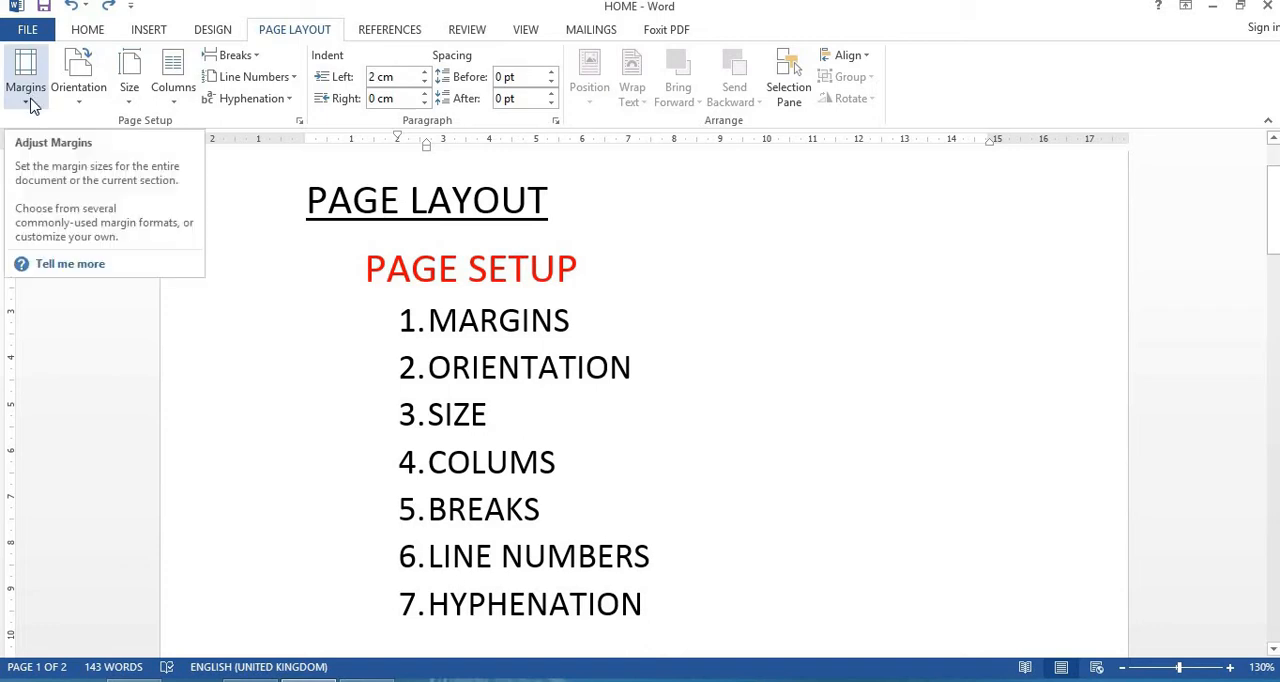
pyautogui.click(30, 100)
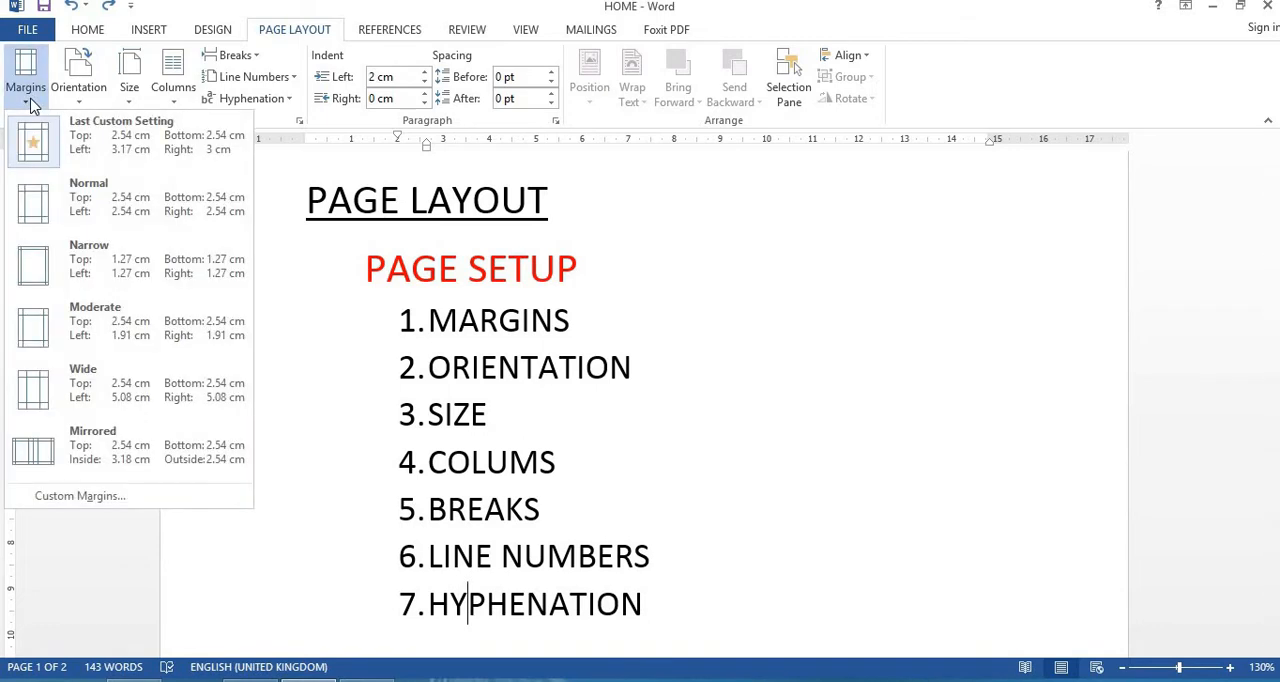
pyautogui.click(62, 198)
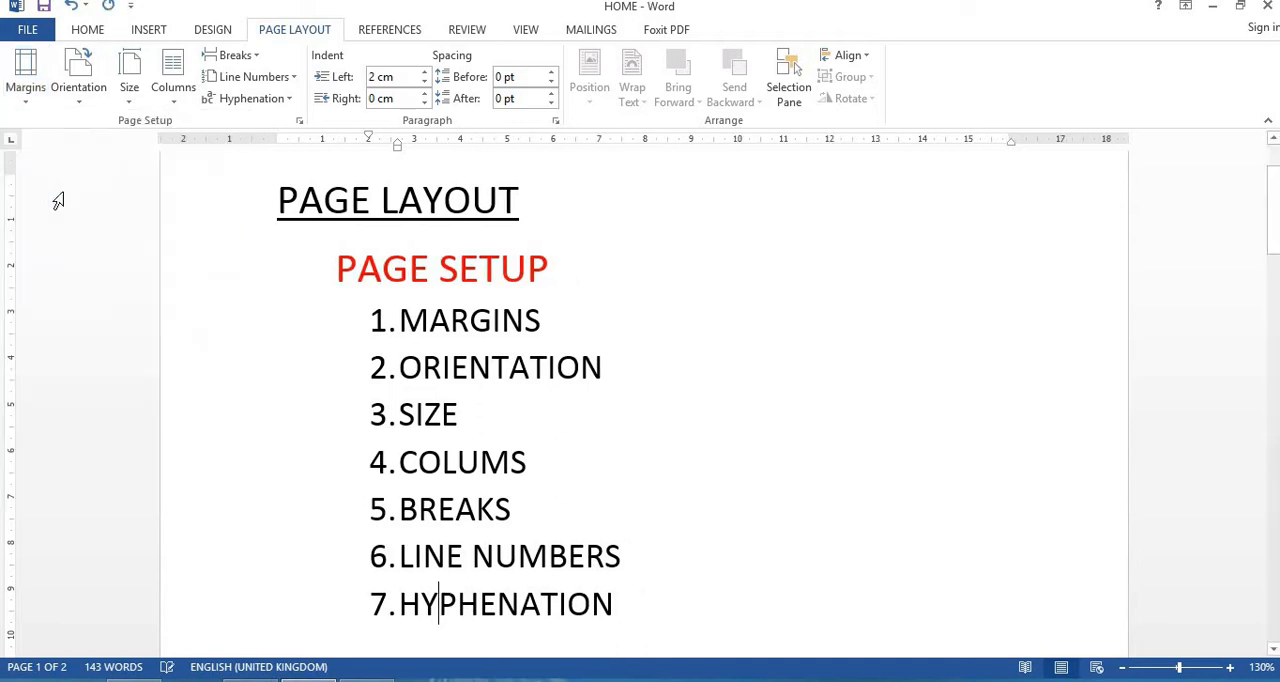
pyautogui.click(27, 92)
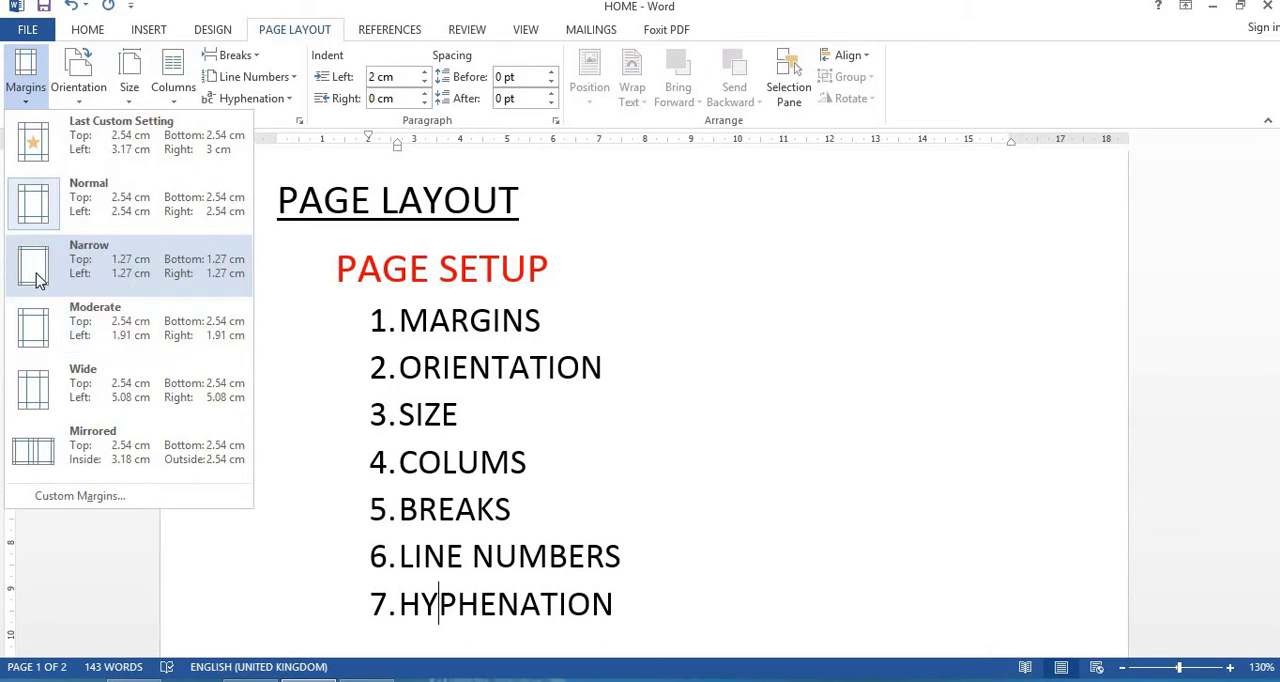
pyautogui.click(36, 279)
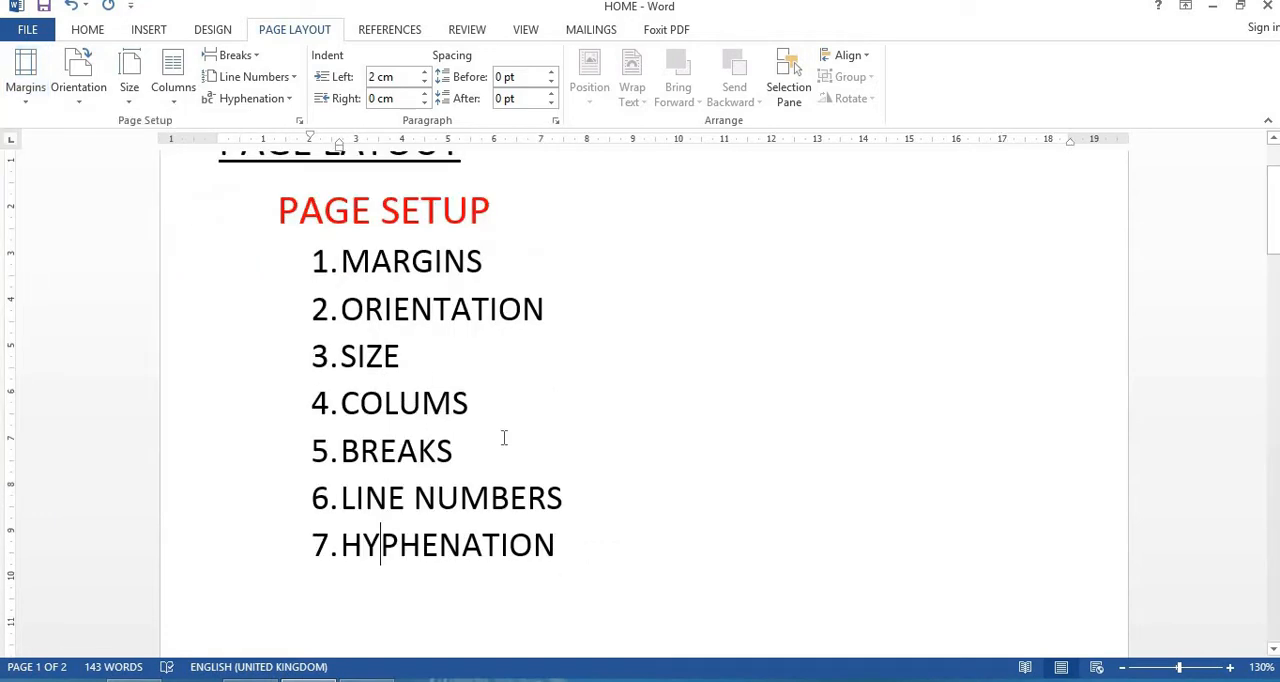
# Step: Apply the Wide margin preset and place the cursor in the Urban floods paragraph on page 2
pyautogui.click(26, 90)
pyautogui.click(63, 392)
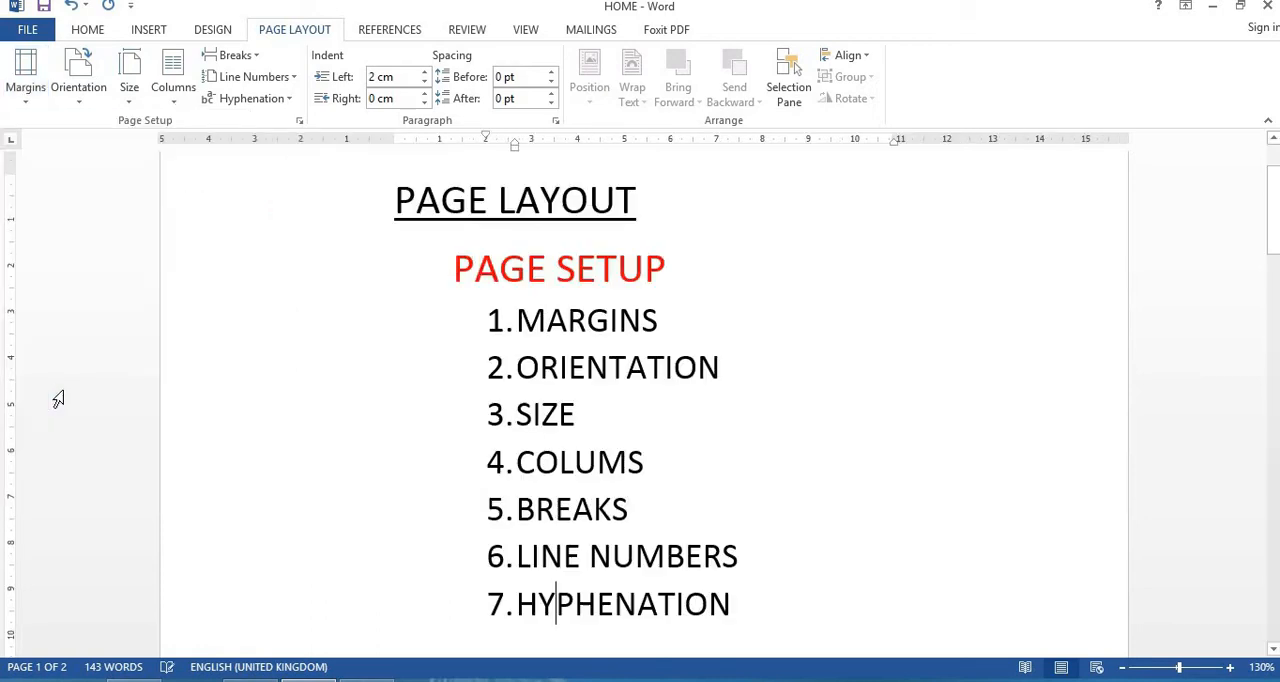
pyautogui.moveTo(1273, 220); pyautogui.dragTo(1273, 450)
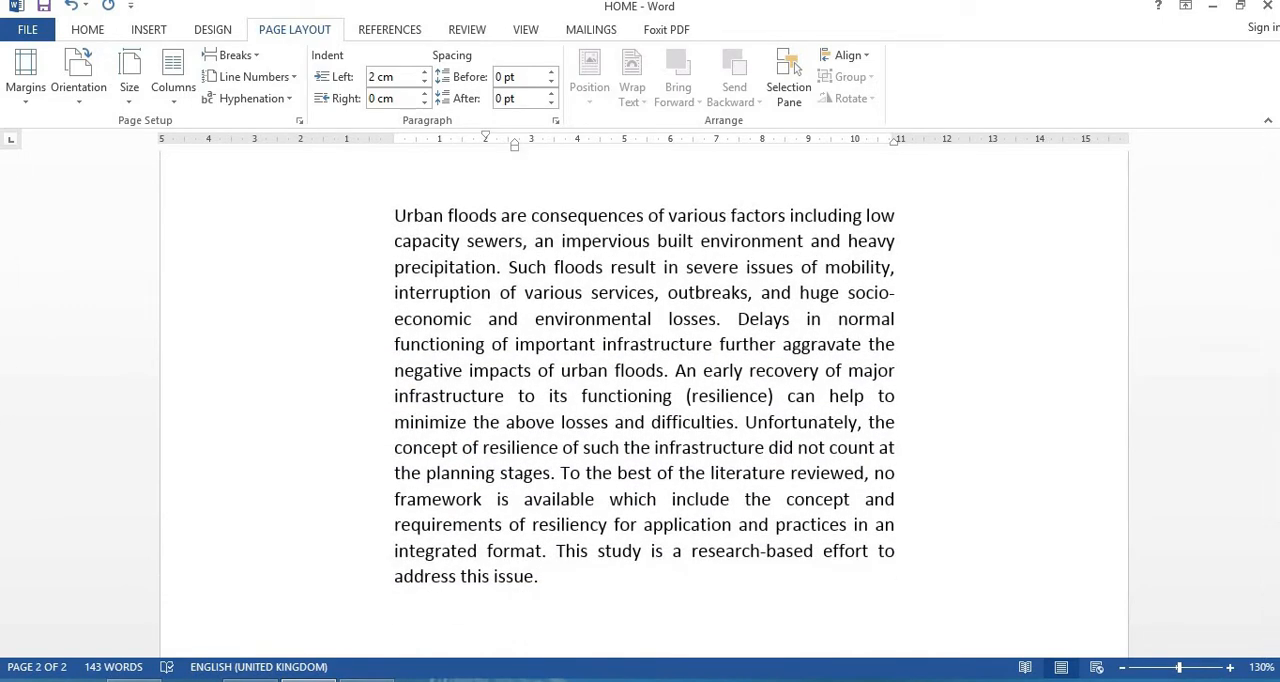
pyautogui.click(25, 85)
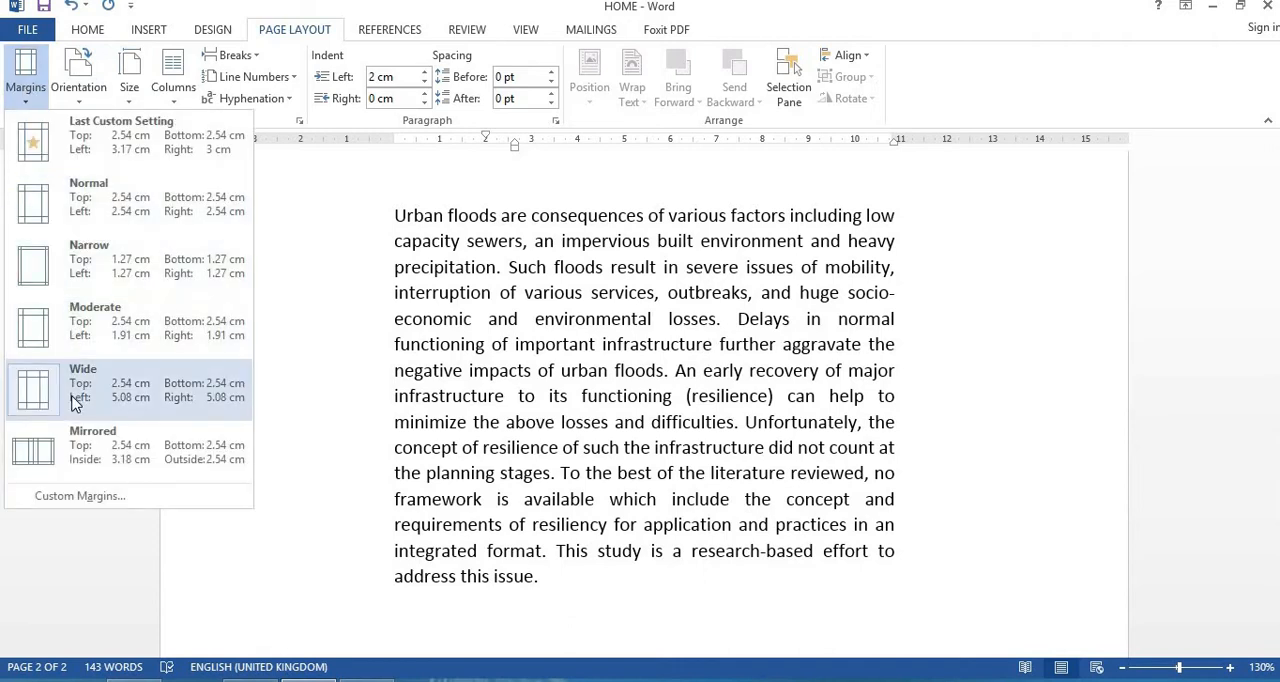
pyautogui.click(489, 370)
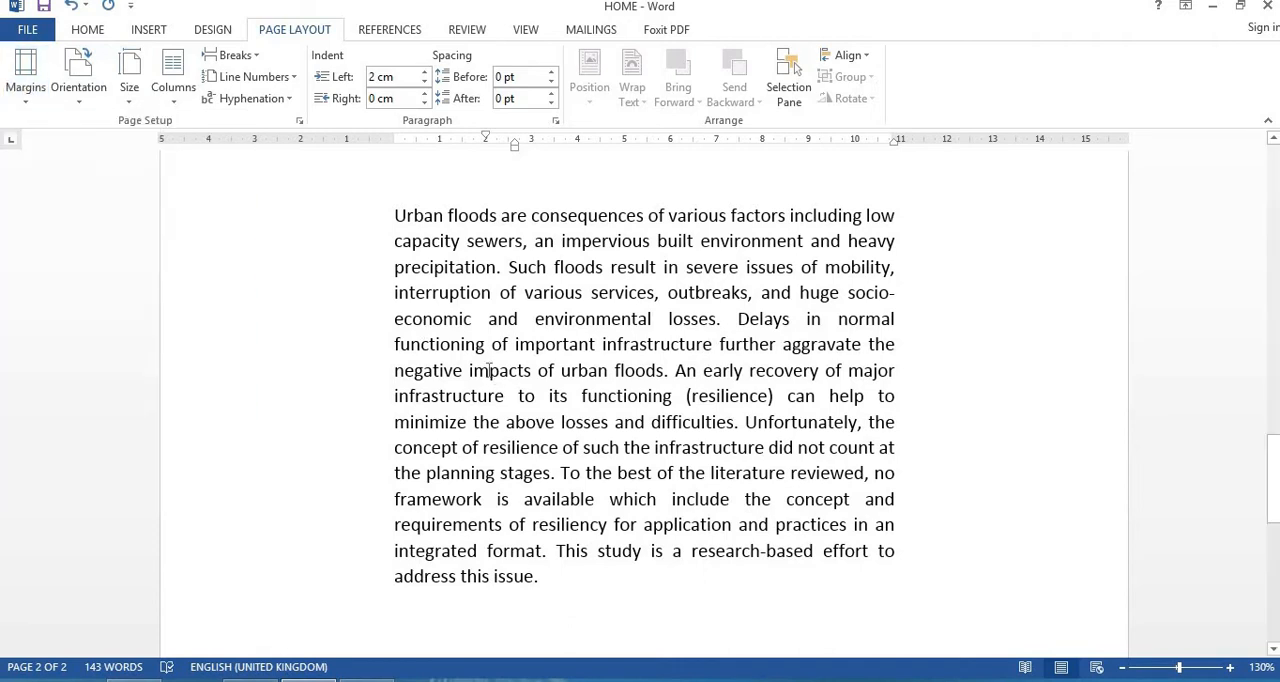
# Step: With the cursor in the Urban floods paragraph, switch the margins to Normal and after that to Narrow
pyautogui.click(25, 92)
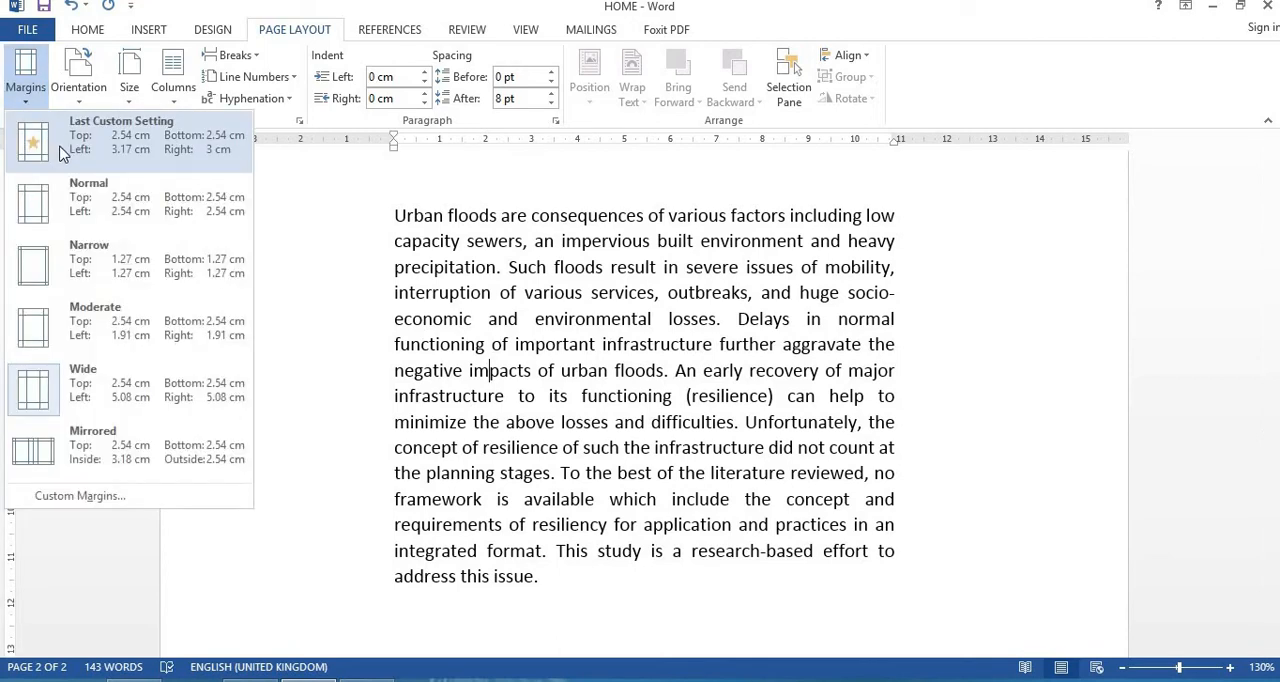
pyautogui.click(70, 200)
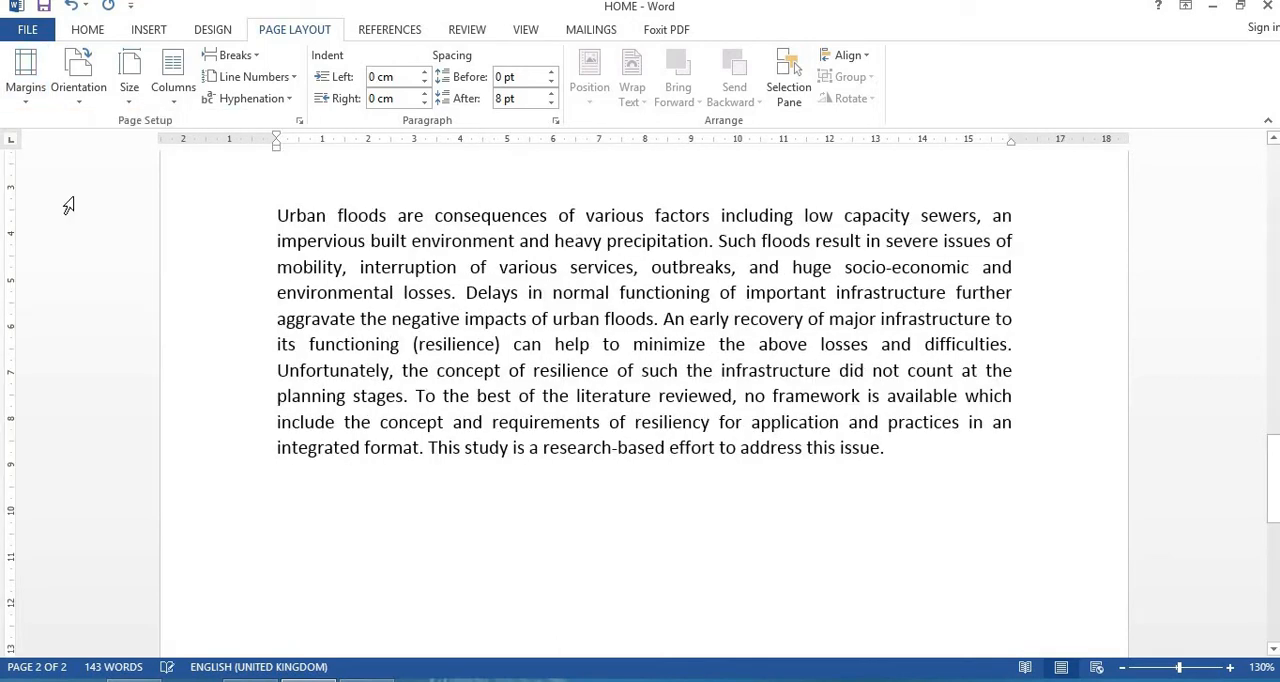
pyautogui.click(28, 80)
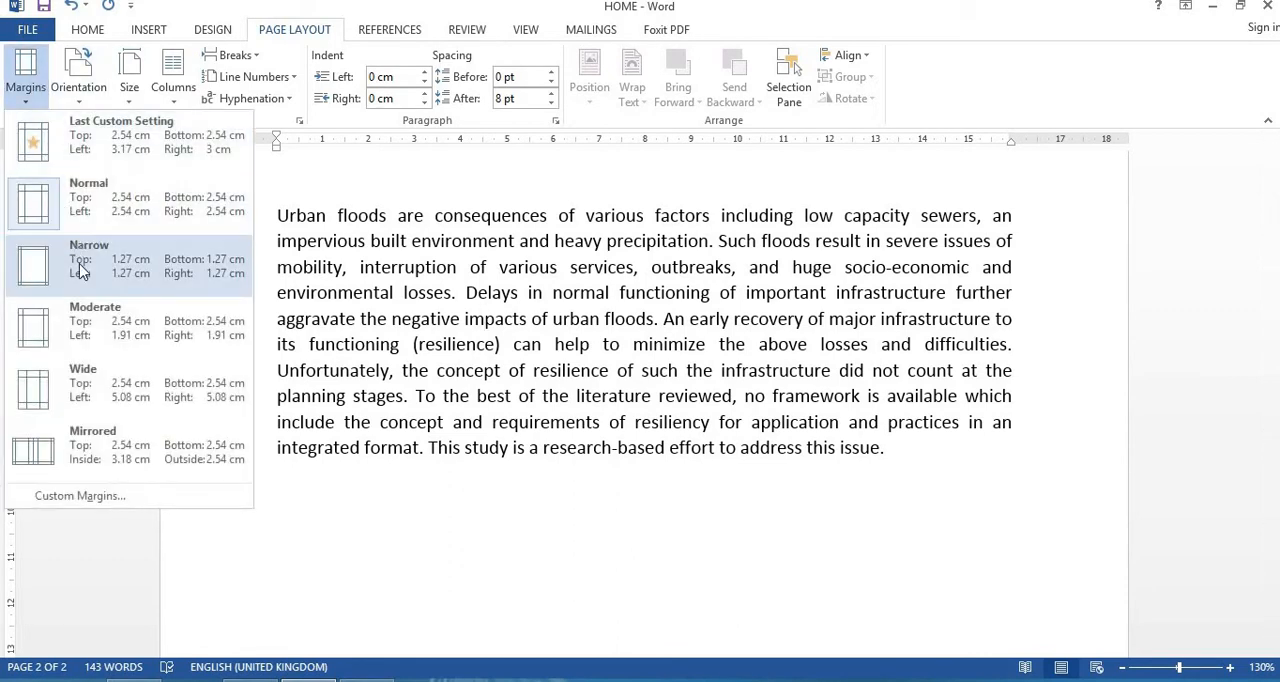
pyautogui.click(79, 263)
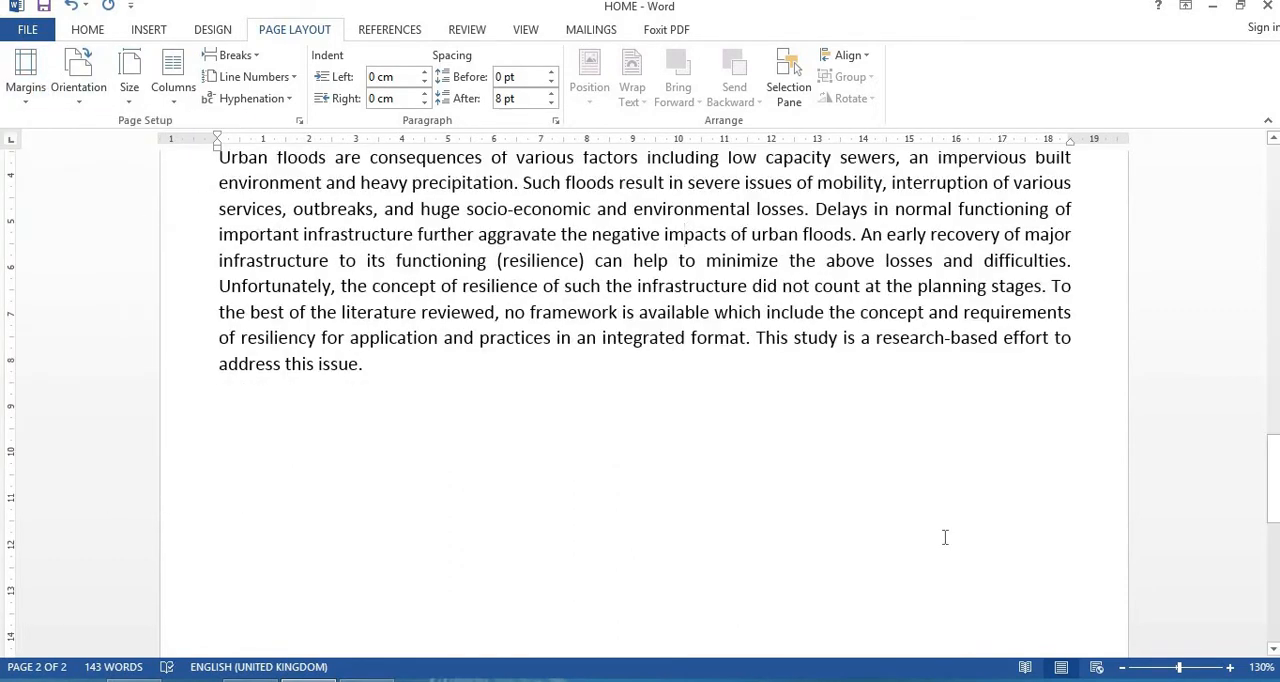
pyautogui.moveTo(1271, 510); pyautogui.dragTo(1271, 478)
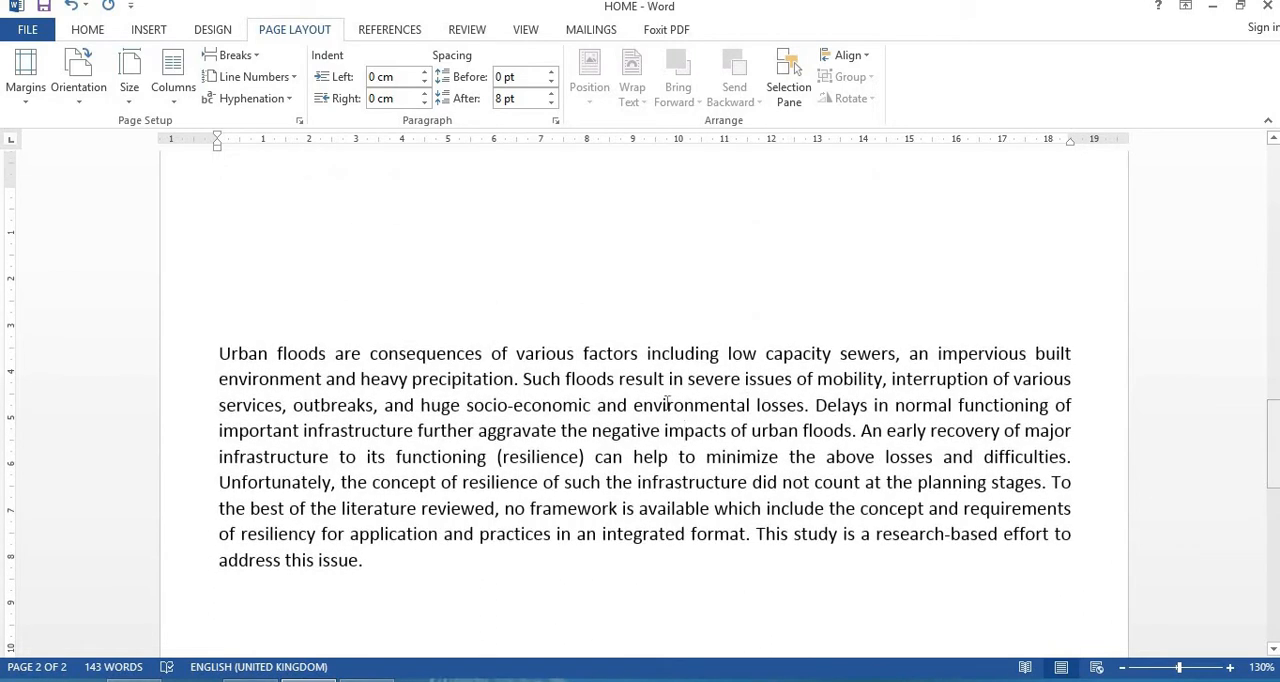
# Step: Change the page margins to the Moderate preset and finish with the Wide preset
pyautogui.click(25, 75)
pyautogui.click(76, 326)
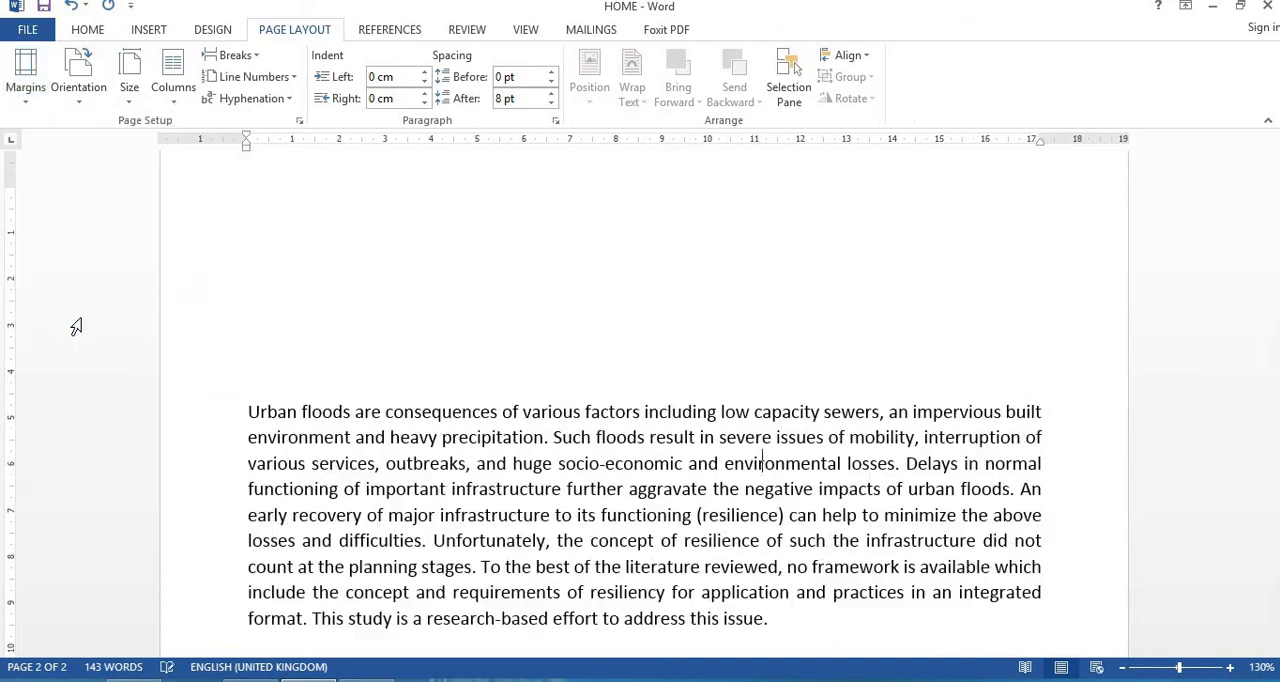
pyautogui.click(25, 80)
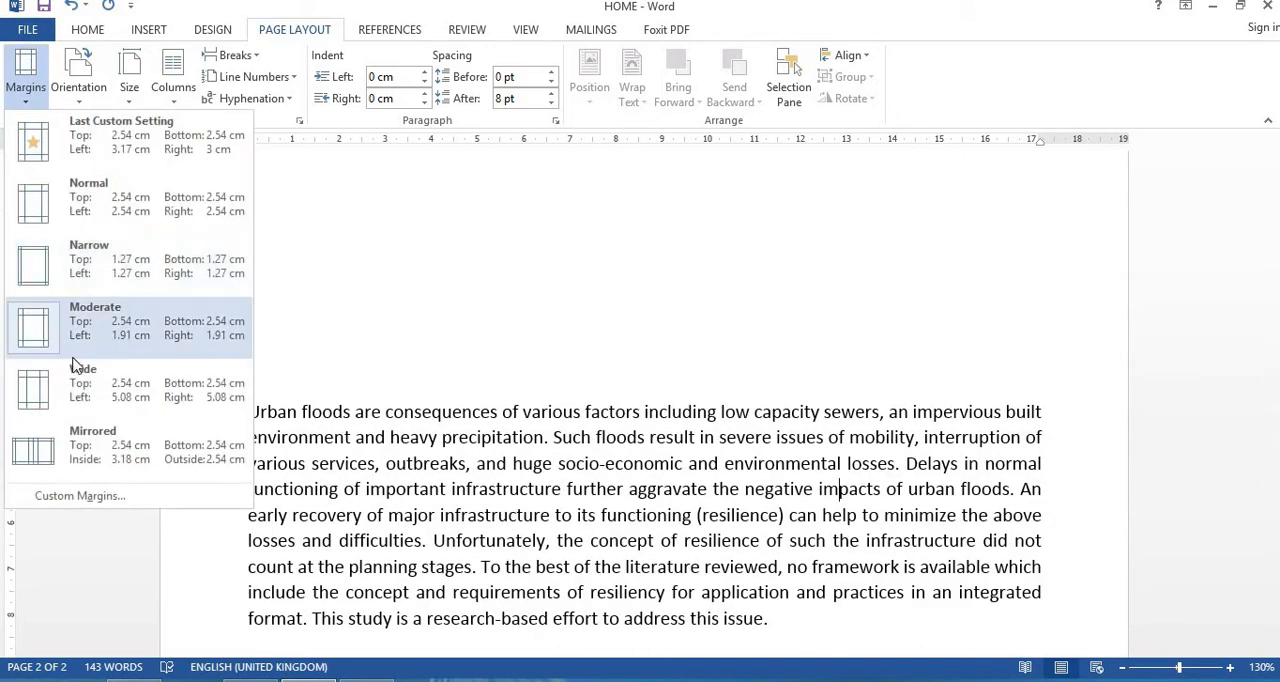
pyautogui.click(78, 390)
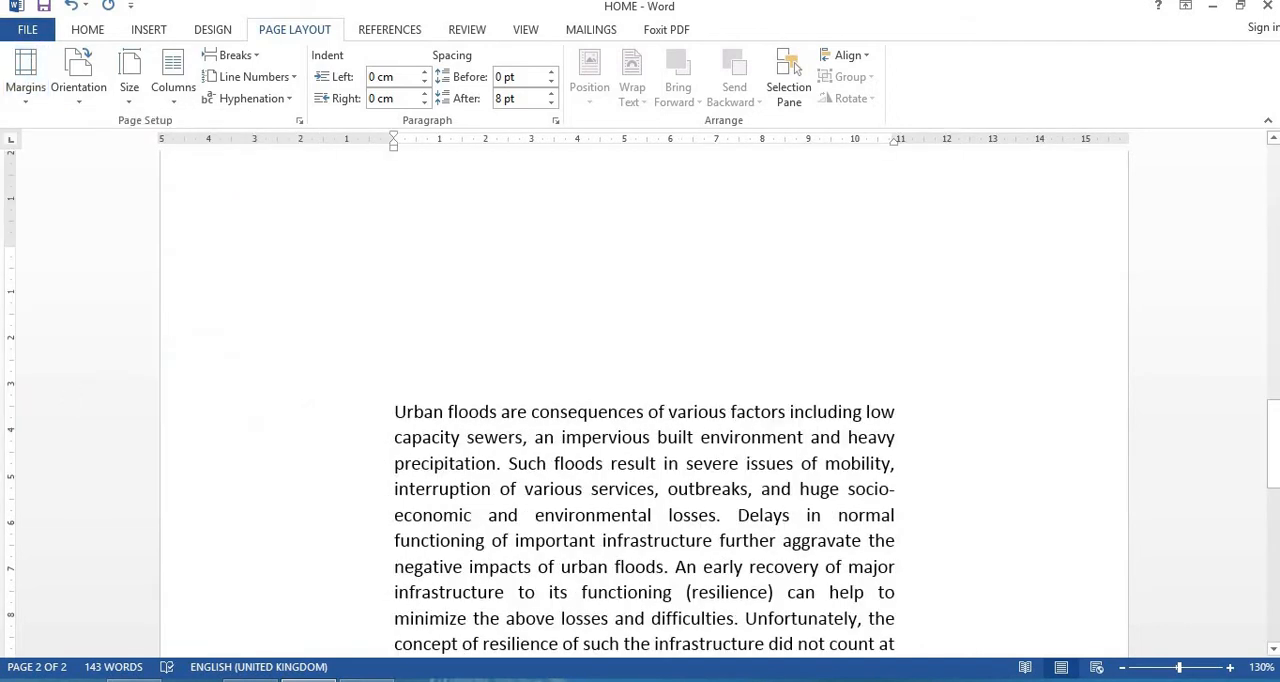
pyautogui.moveTo(1274, 438); pyautogui.dragTo(1275, 476)
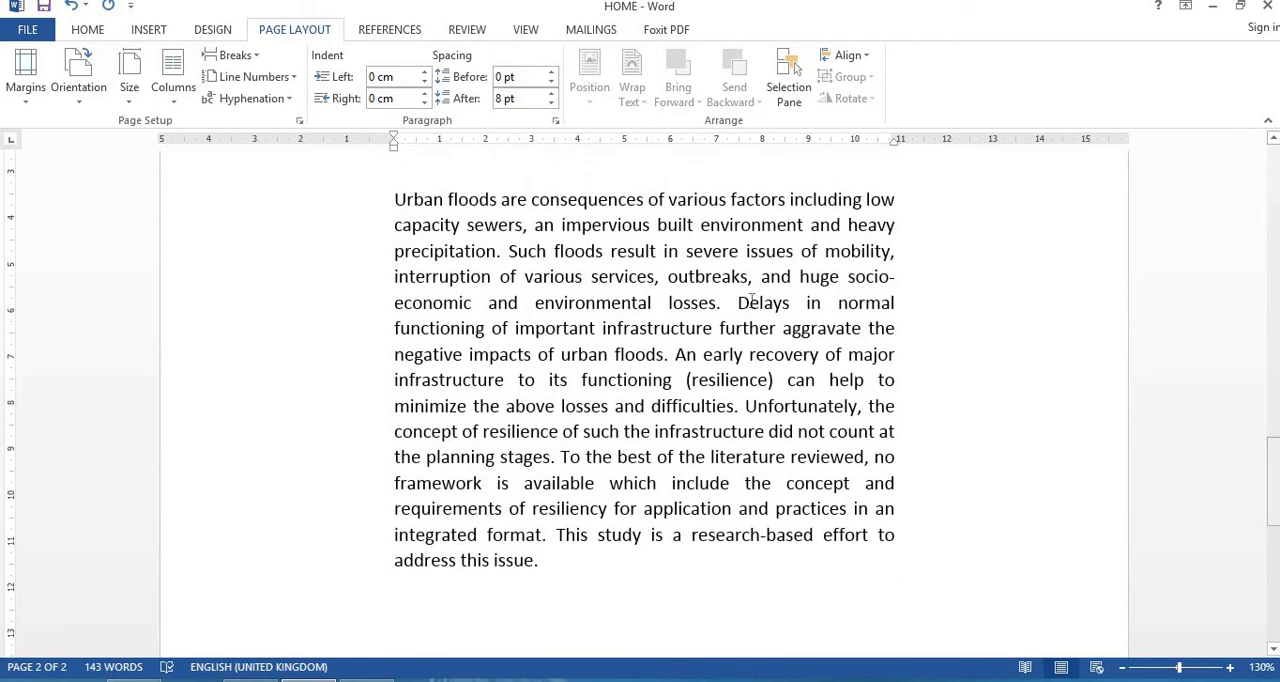
# Step: Try custom margins of 2.7 cm top and 5 cm left with a 2.3 cm gutter, and discard the changes
pyautogui.click(27, 98)
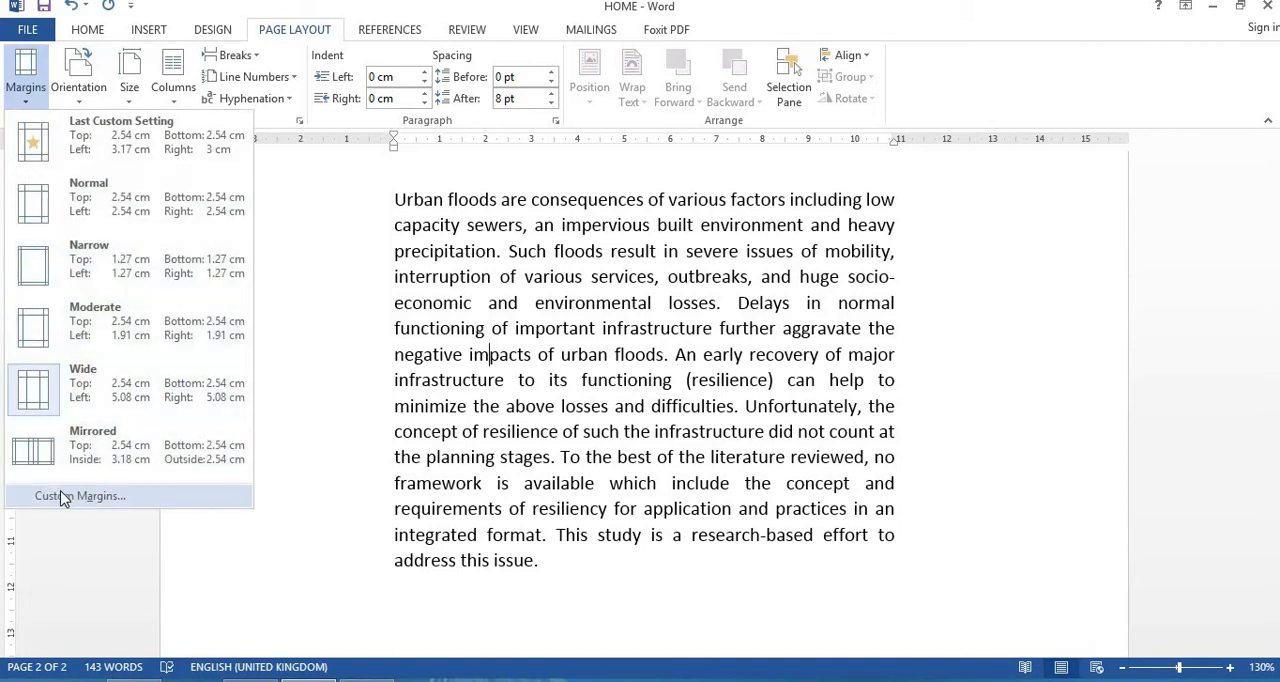
pyautogui.click(88, 497)
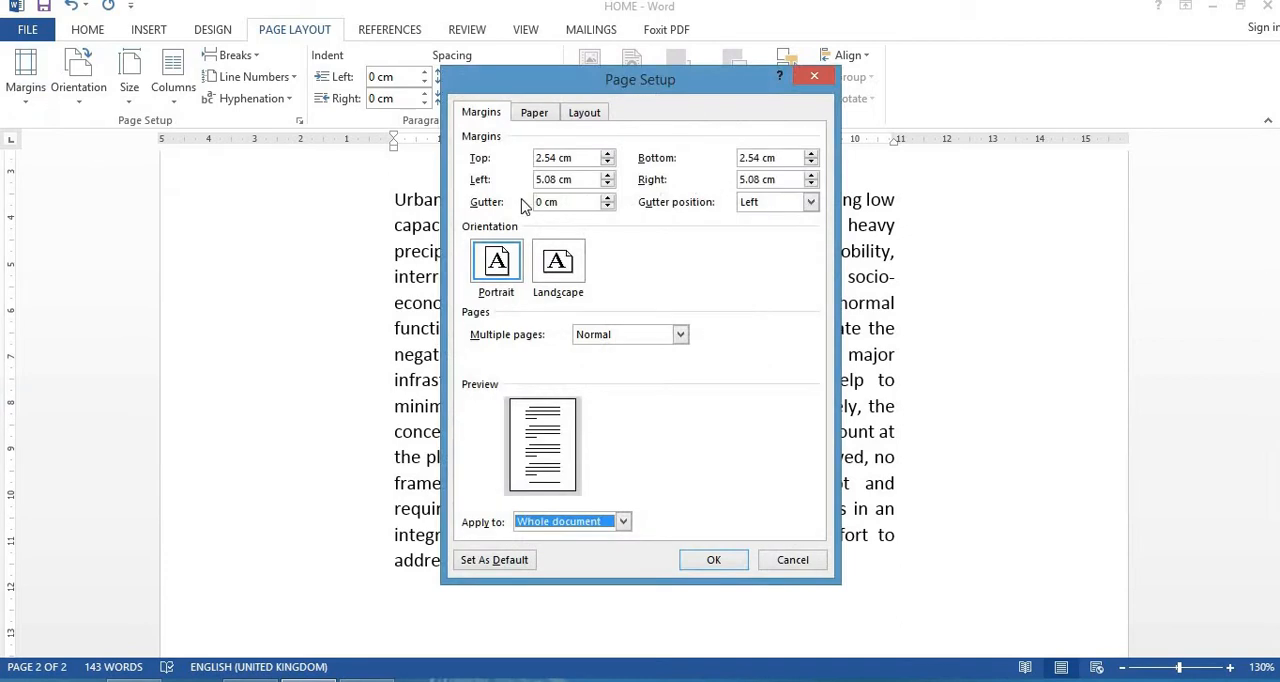
pyautogui.click(607, 155)
pyautogui.click(607, 155)
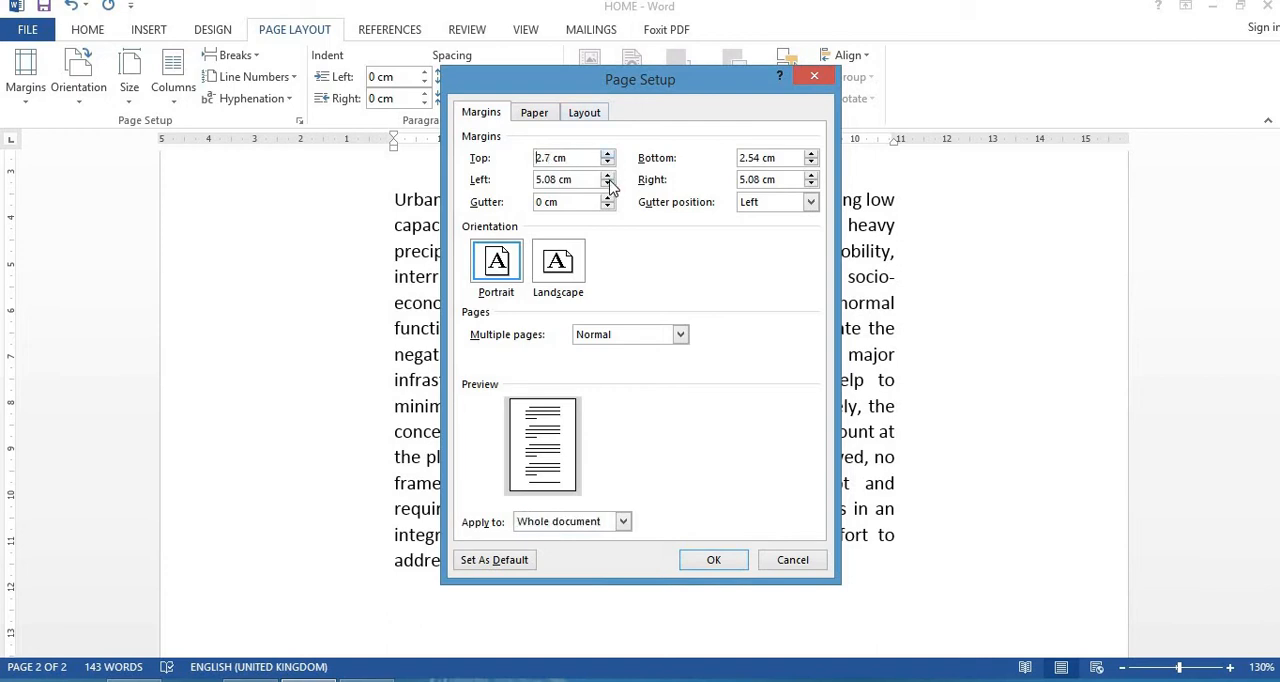
pyautogui.click(607, 184)
pyautogui.click(609, 199)
pyautogui.click(609, 199)
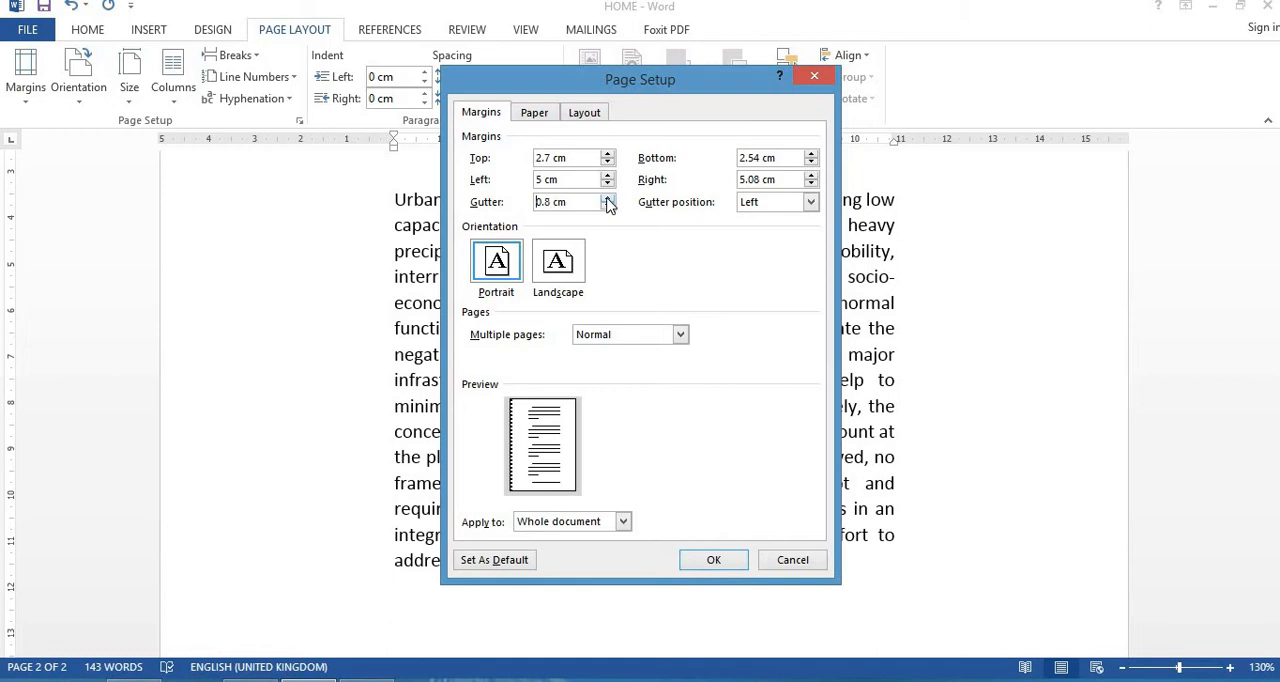
pyautogui.click(609, 199)
pyautogui.click(609, 199)
pyautogui.click(609, 199)
pyautogui.click(609, 199)
pyautogui.click(608, 198)
pyautogui.click(608, 198)
pyautogui.click(608, 198)
pyautogui.click(607, 198)
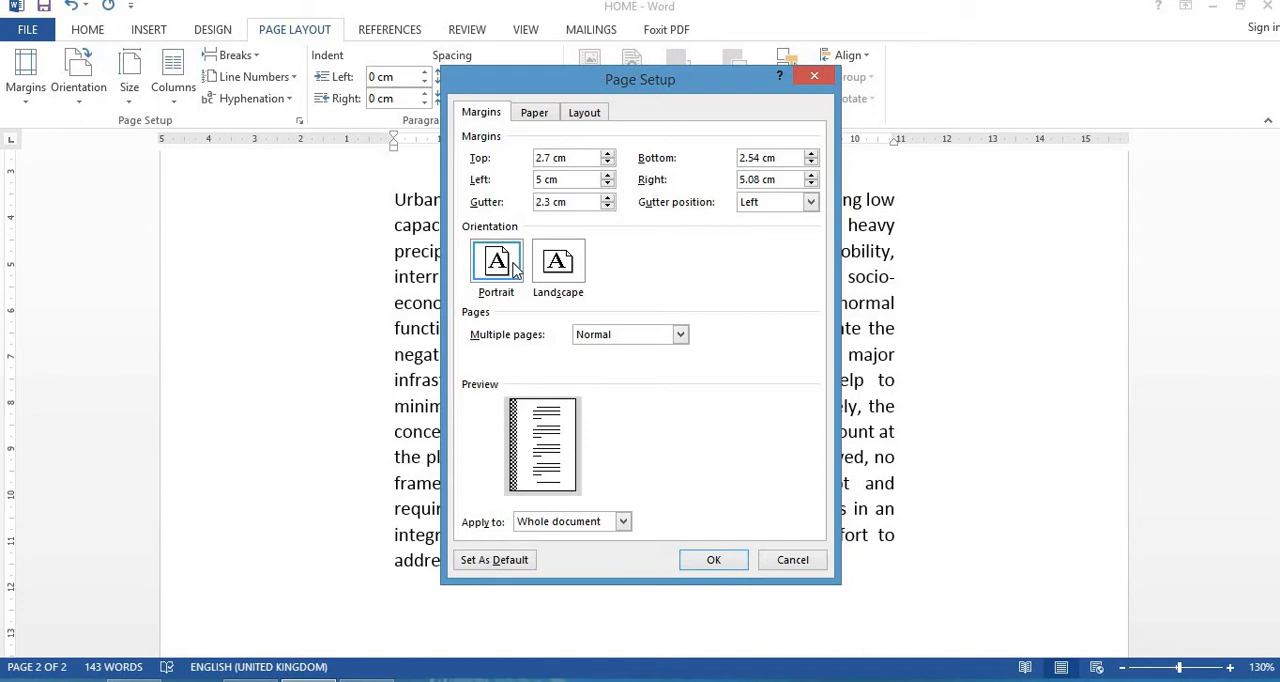
pyautogui.click(790, 565)
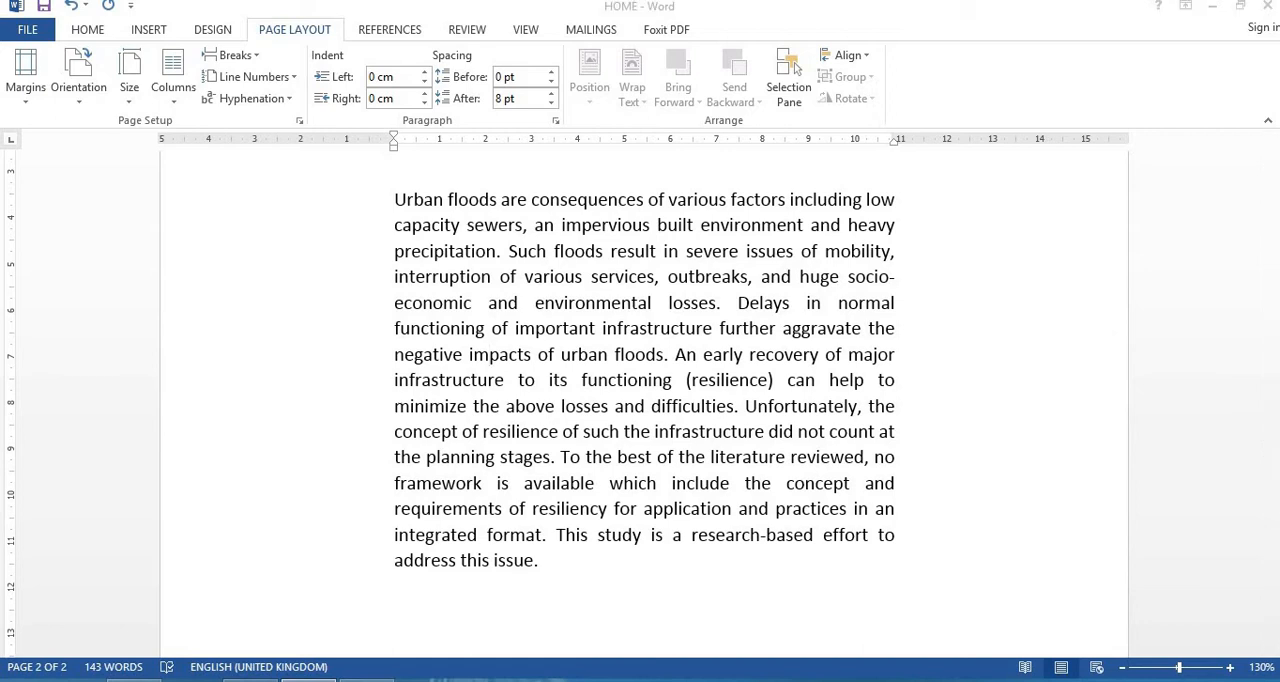
# Step: Select the ORIENTATION item in the page setup list and set the page orientation to Landscape
pyautogui.click(1193, 436)
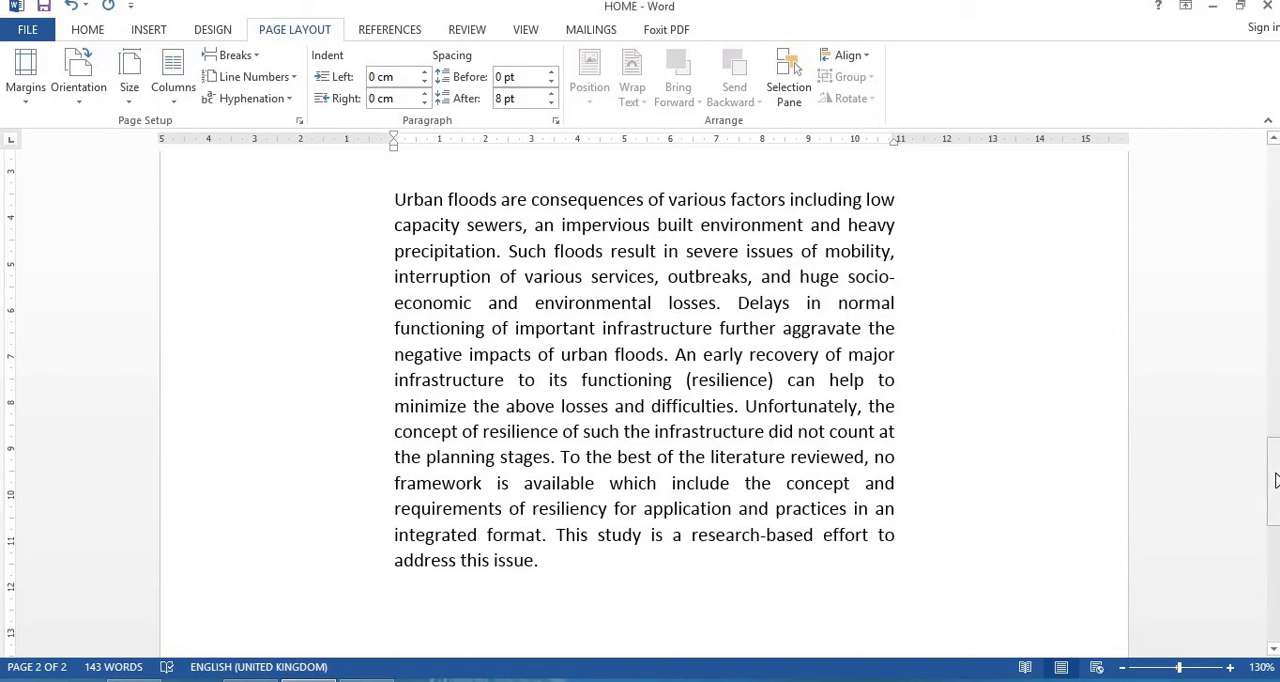
pyautogui.moveTo(1274, 476); pyautogui.dragTo(1272, 206)
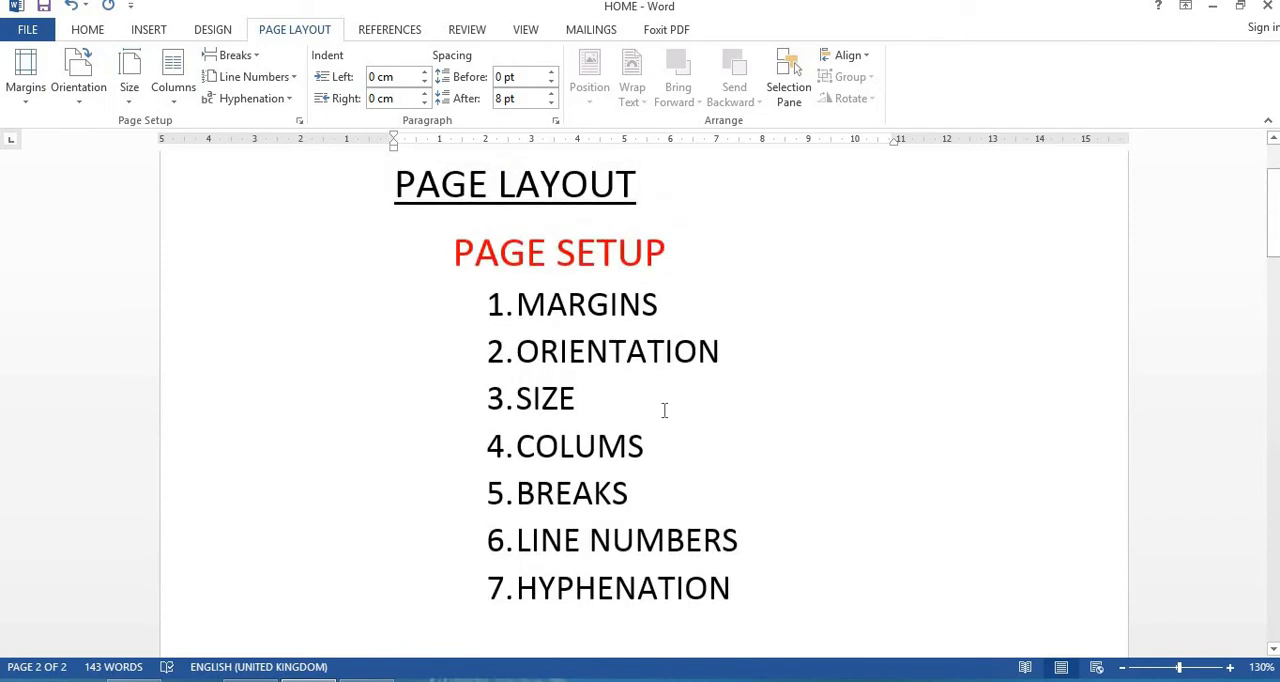
pyautogui.moveTo(515, 357); pyautogui.dragTo(746, 374)
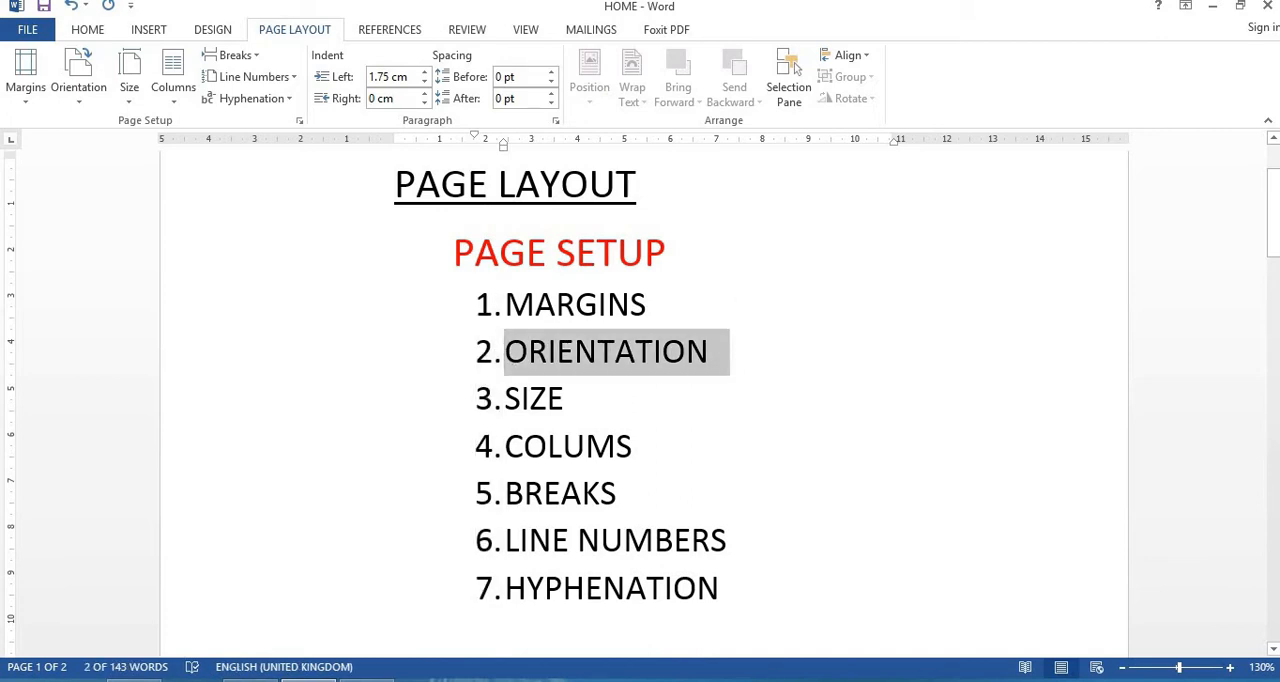
pyautogui.moveTo(1276, 212); pyautogui.dragTo(1276, 445)
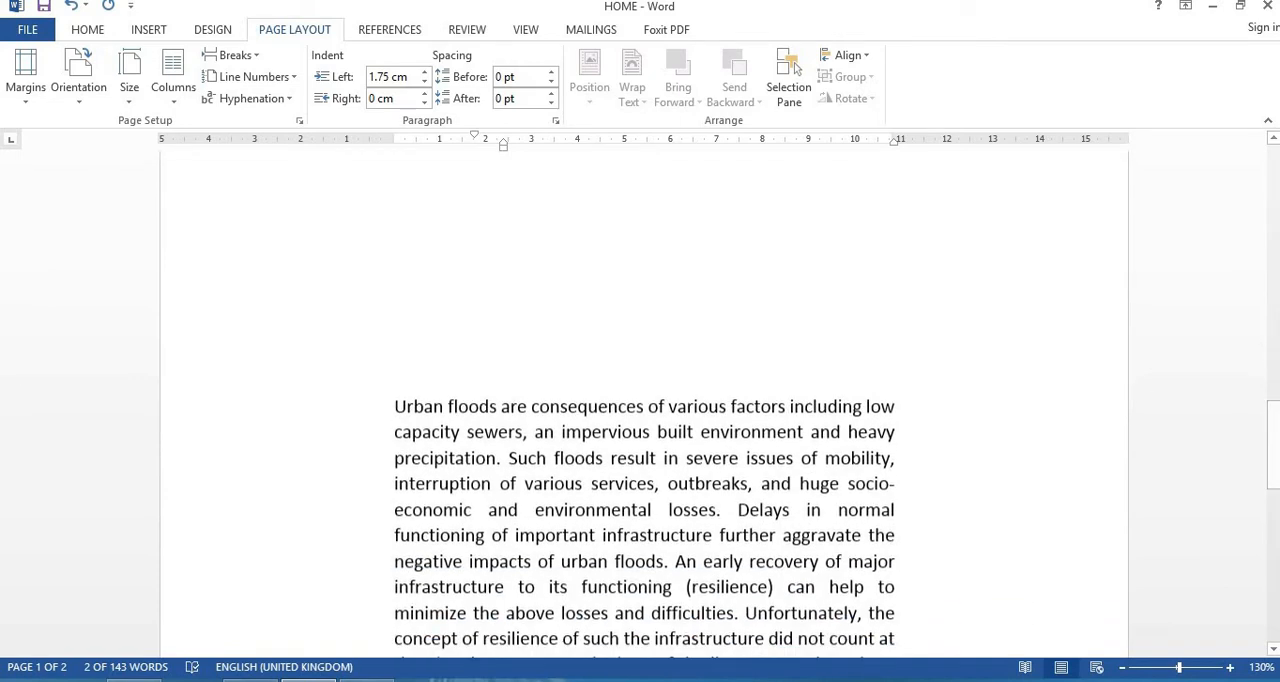
pyautogui.click(80, 88)
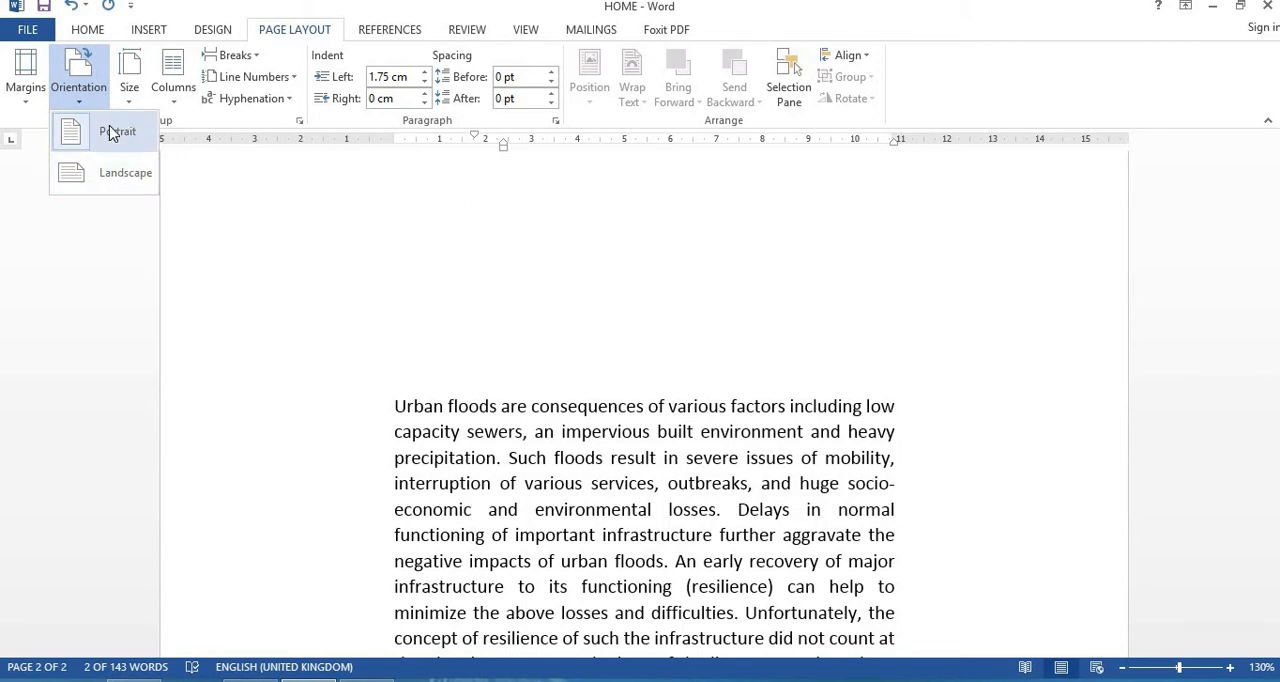
pyautogui.click(119, 178)
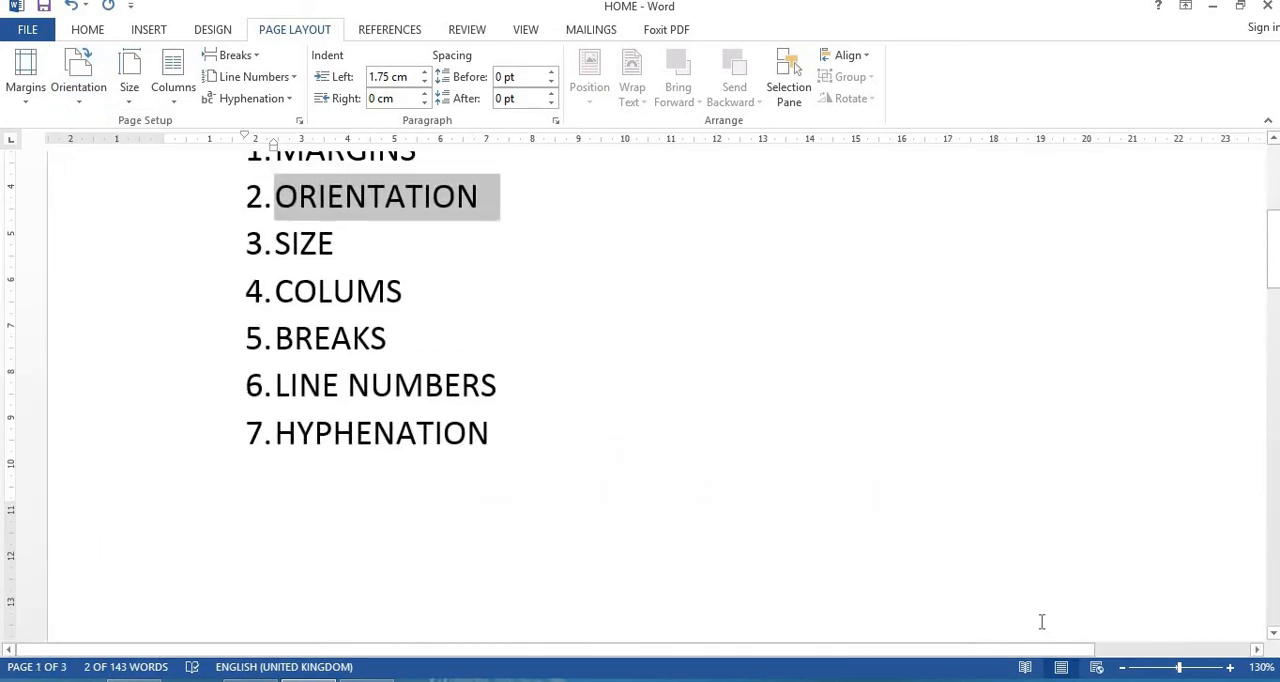
# Step: Zoom the document out to 50% and review the landscape pages from the first page
pyautogui.click(1123, 668)
pyautogui.click(1123, 668)
pyautogui.click(1123, 668)
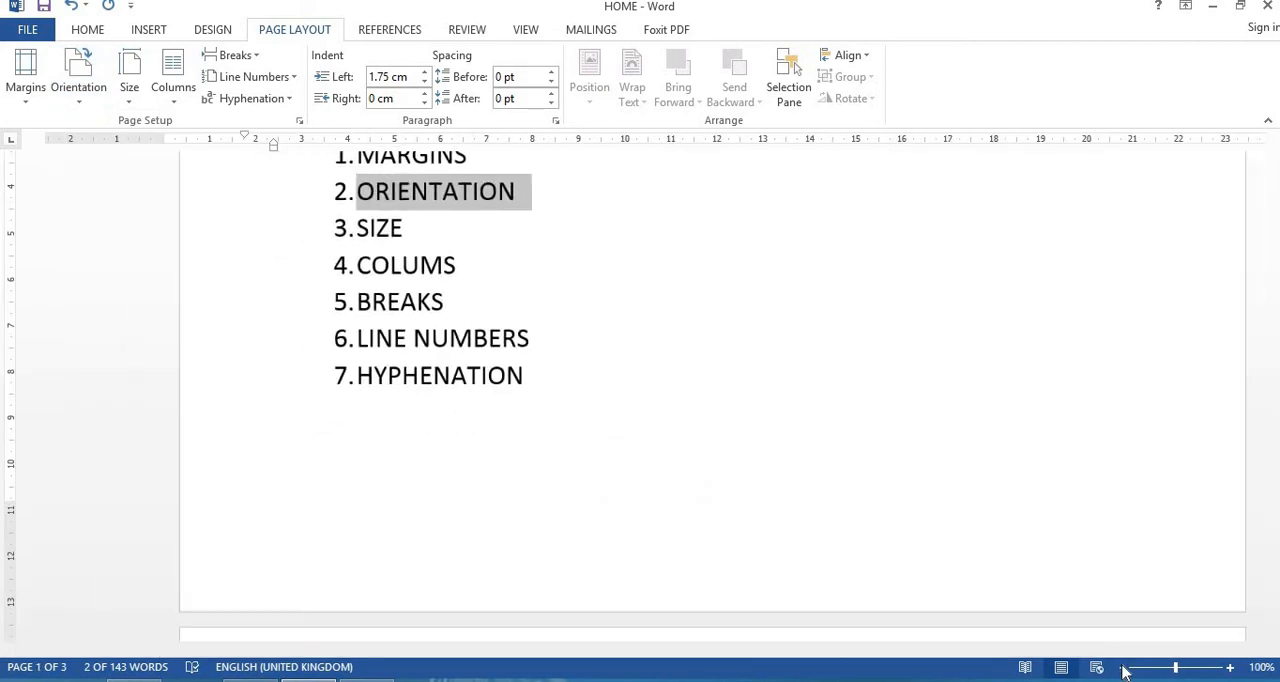
pyautogui.click(1123, 668)
pyautogui.click(1123, 668)
pyautogui.click(1123, 668)
pyautogui.click(1123, 668)
pyautogui.click(1123, 668)
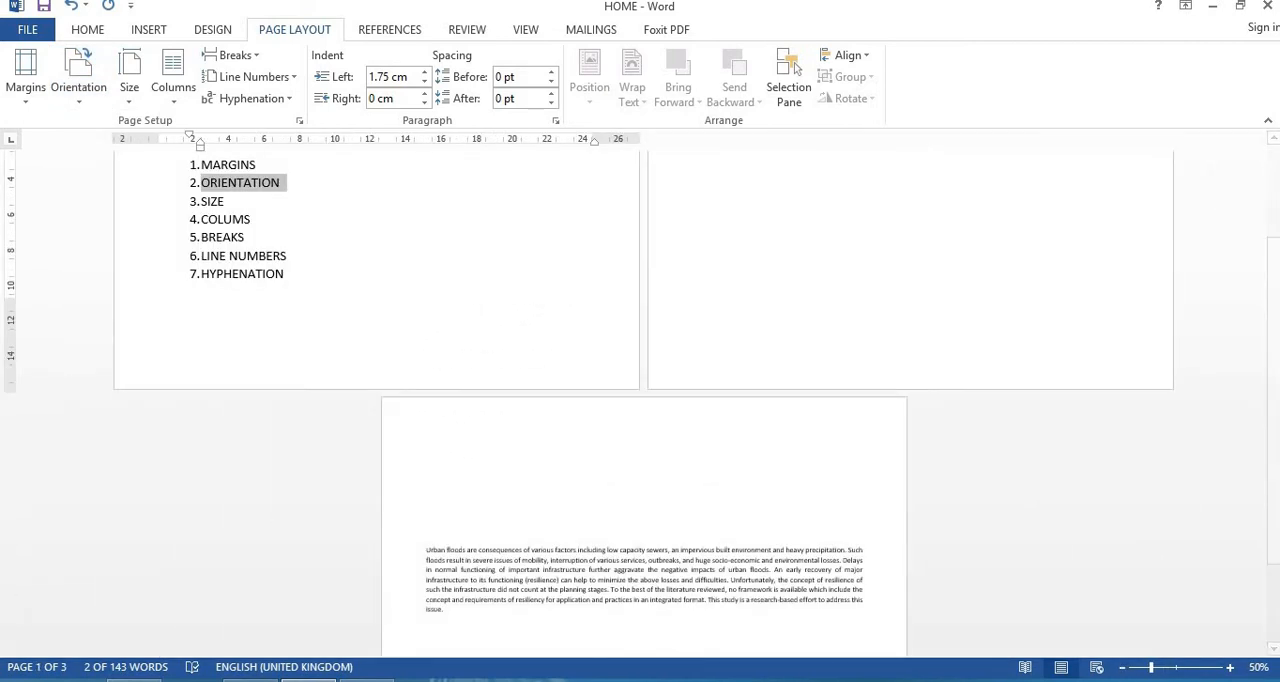
pyautogui.click(1218, 394)
pyautogui.moveTo(1274, 373); pyautogui.dragTo(1264, 318)
pyautogui.click(1264, 318)
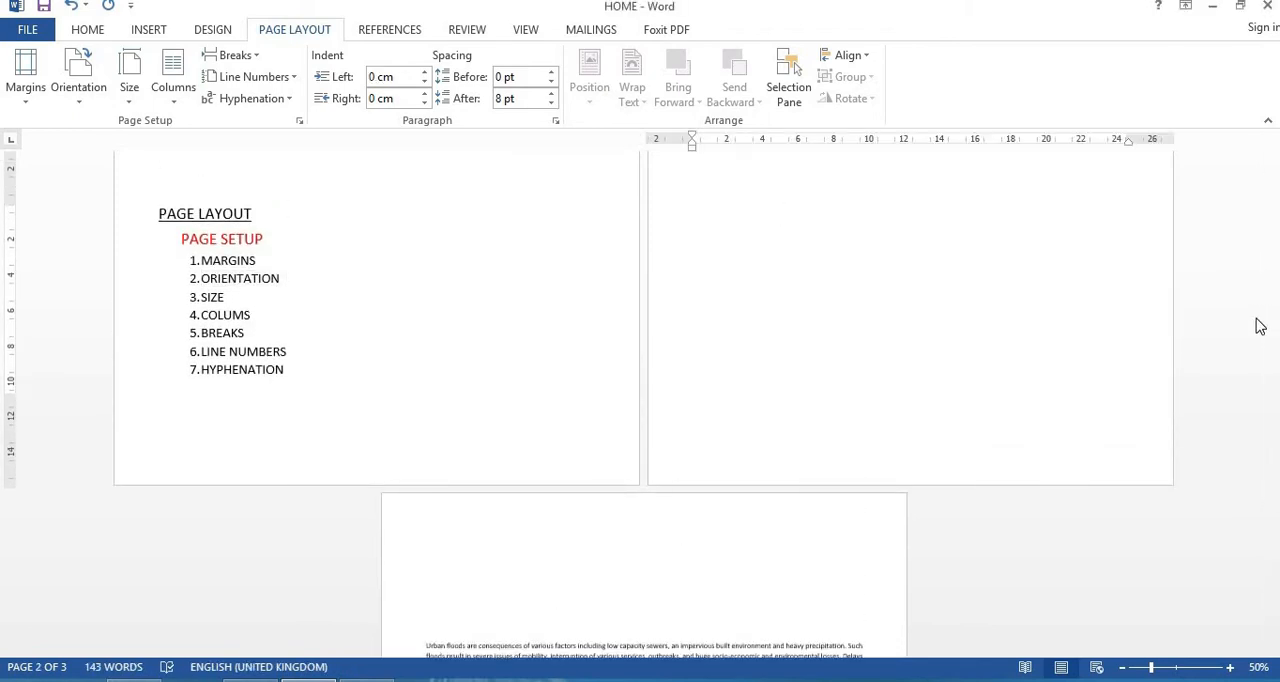
pyautogui.moveTo(1271, 334); pyautogui.dragTo(1271, 286)
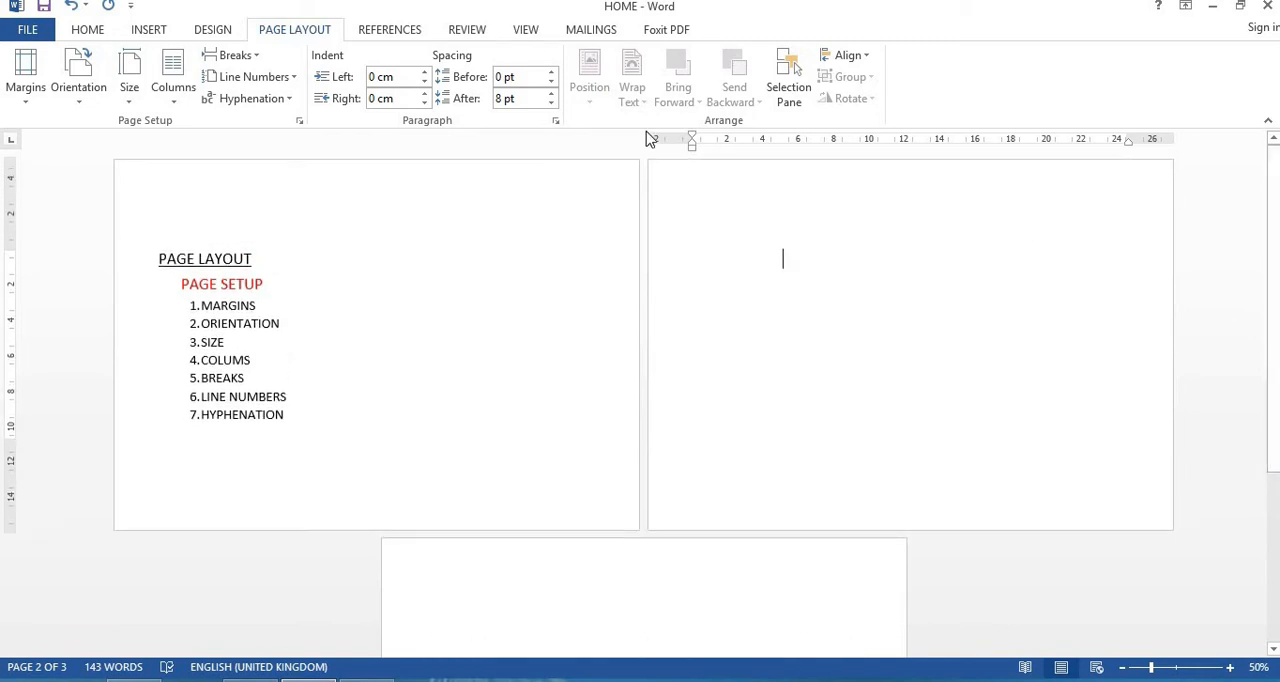
# Step: Set the page orientation back to Portrait
pyautogui.click(96, 95)
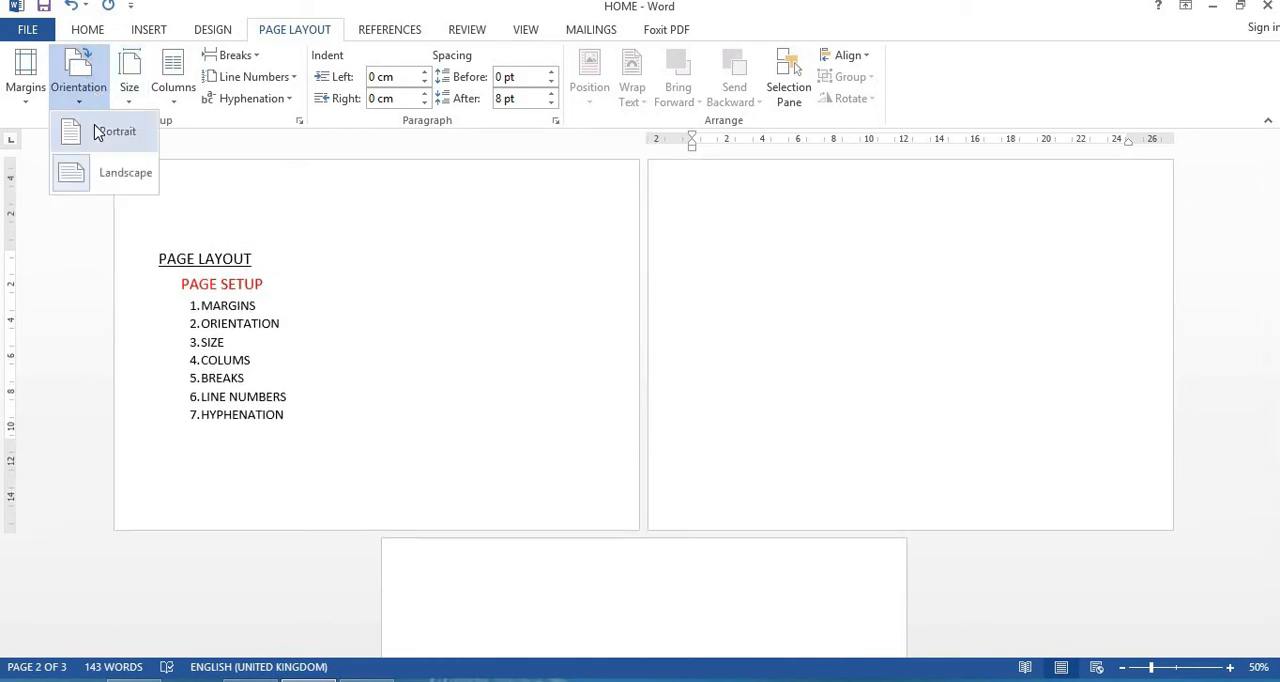
pyautogui.click(98, 133)
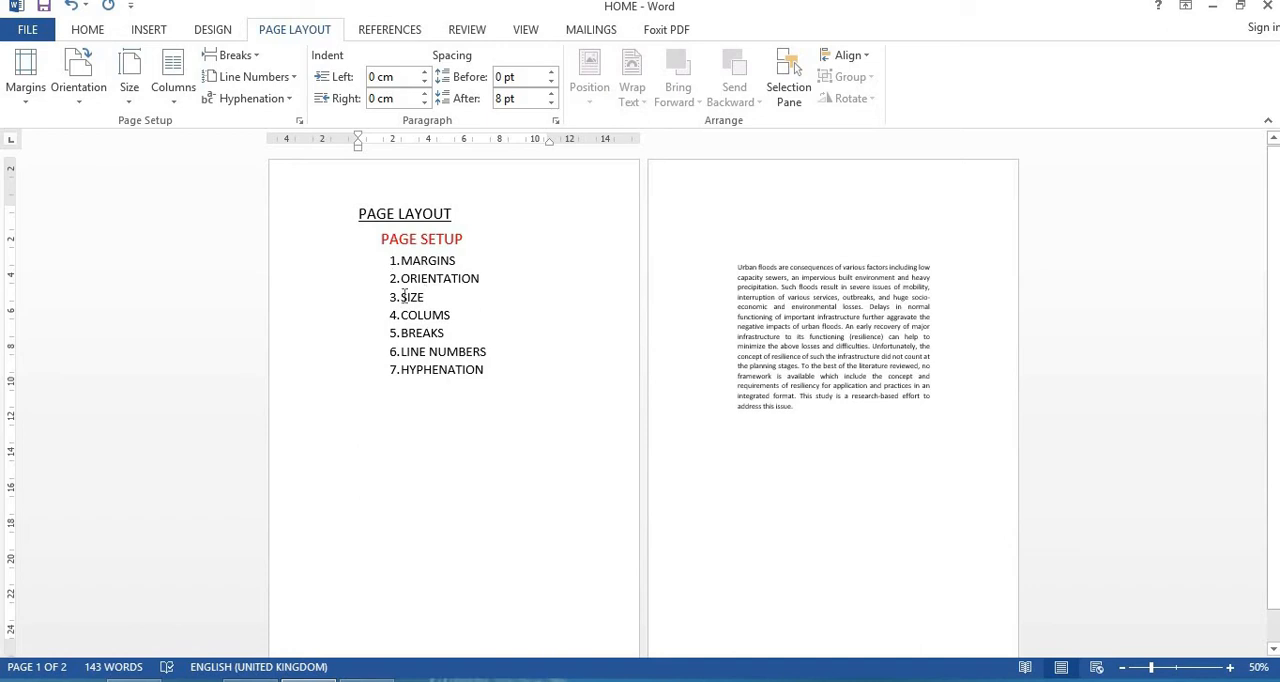
# Step: Try a custom paper size 21.3 cm wide and 29.5 cm high for the whole document, and discard the changes
pyautogui.click(134, 92)
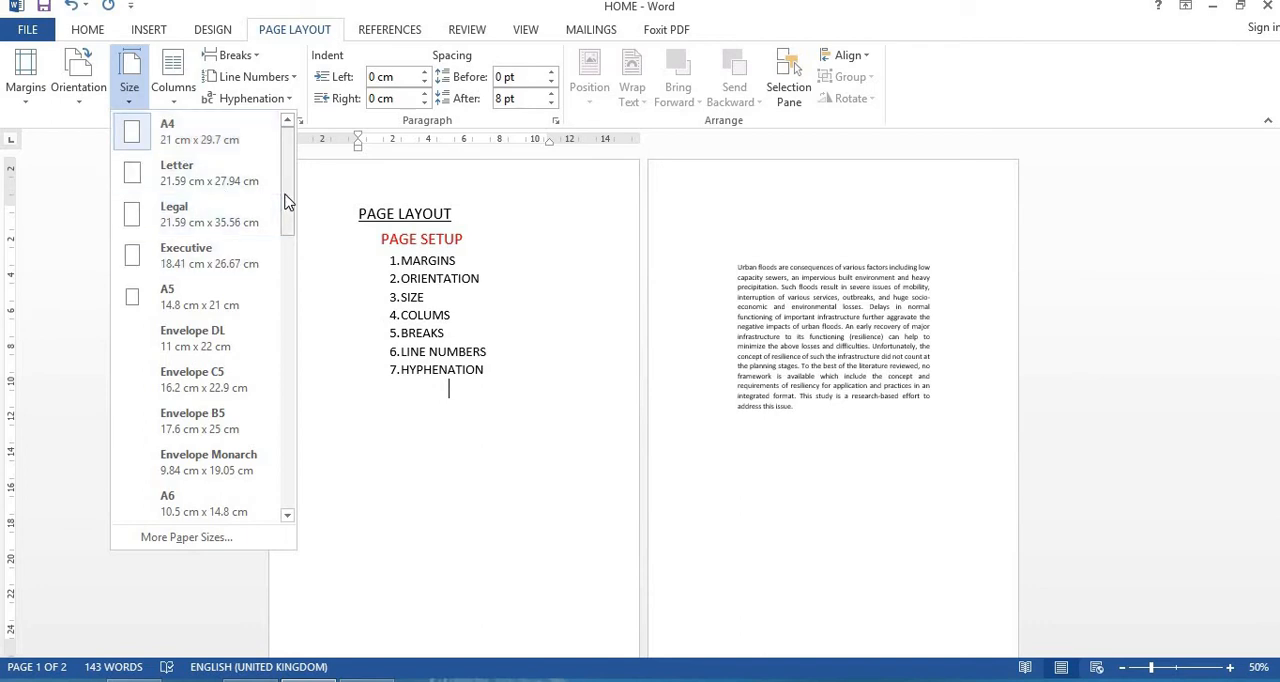
pyautogui.moveTo(287, 273); pyautogui.dragTo(287, 173)
pyautogui.moveTo(287, 177); pyautogui.dragTo(294, 147)
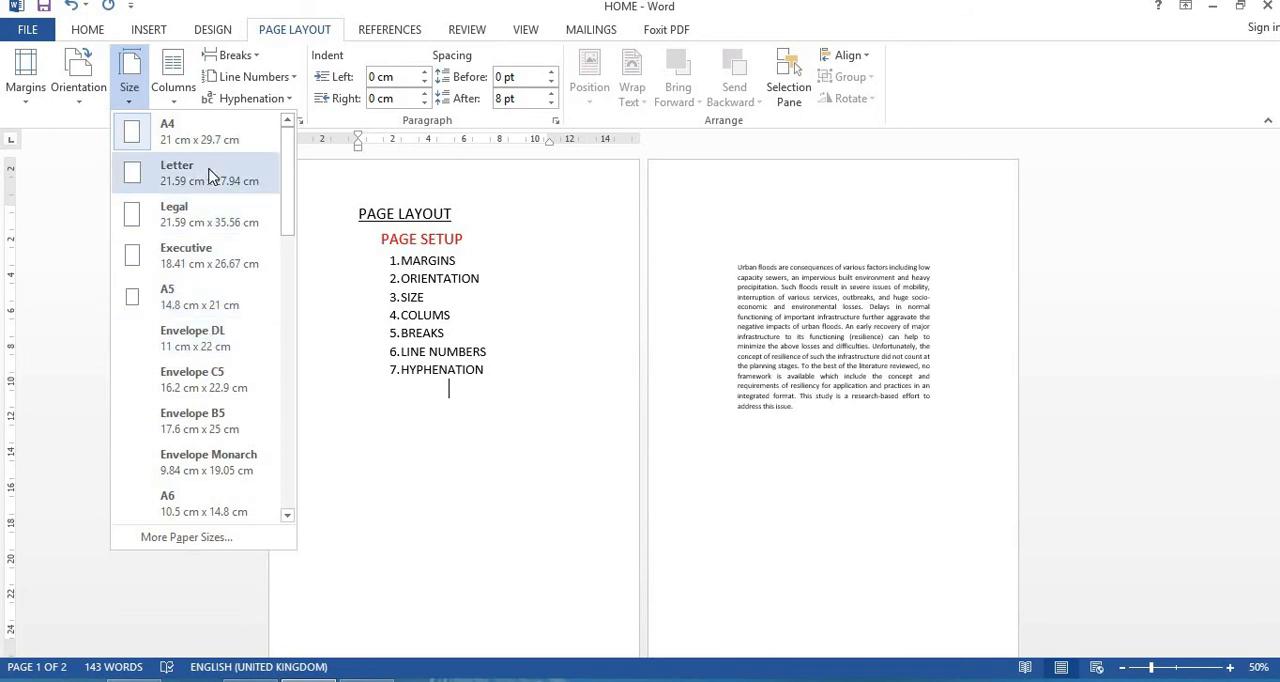
pyautogui.click(183, 539)
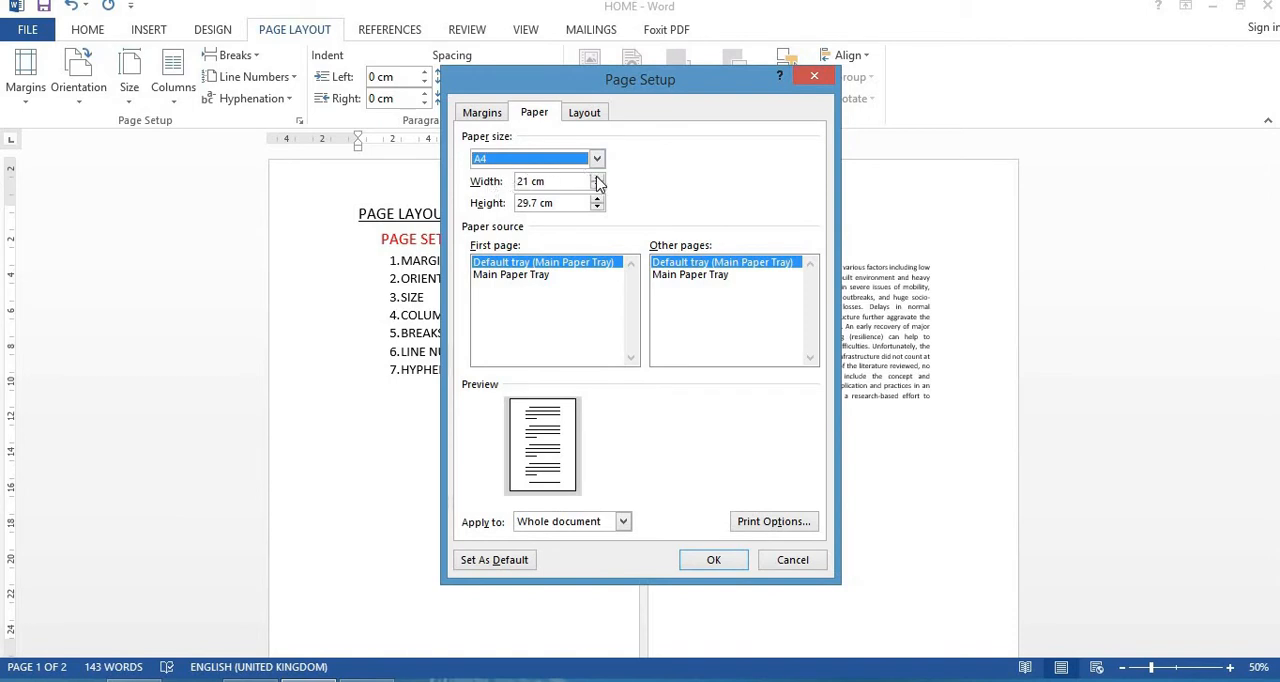
pyautogui.click(598, 158)
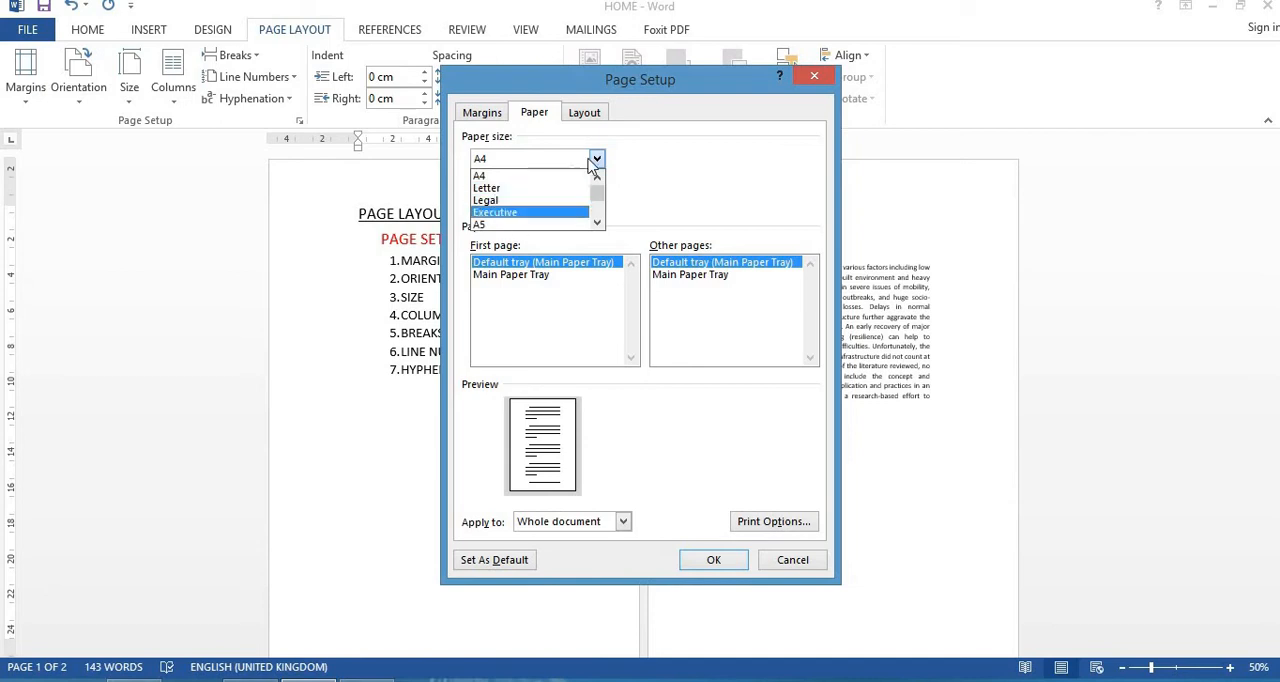
pyautogui.click(638, 163)
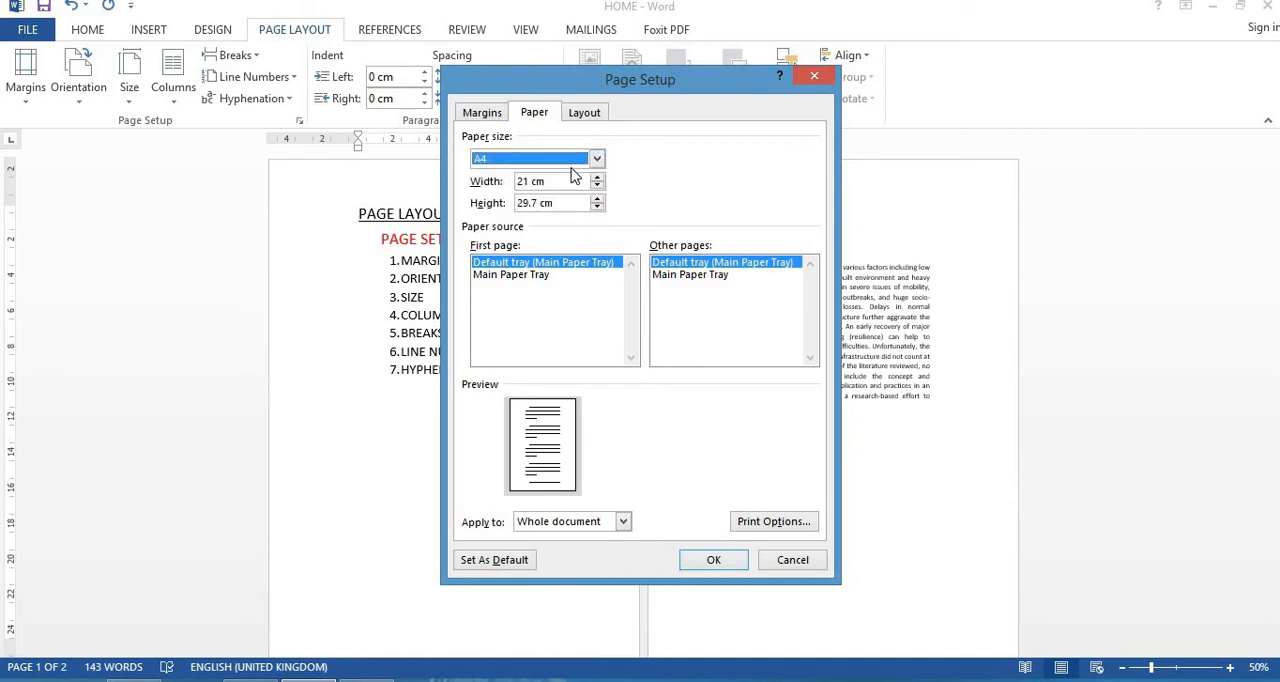
pyautogui.click(598, 177)
pyautogui.doubleClick(597, 179)
pyautogui.doubleClick(597, 207)
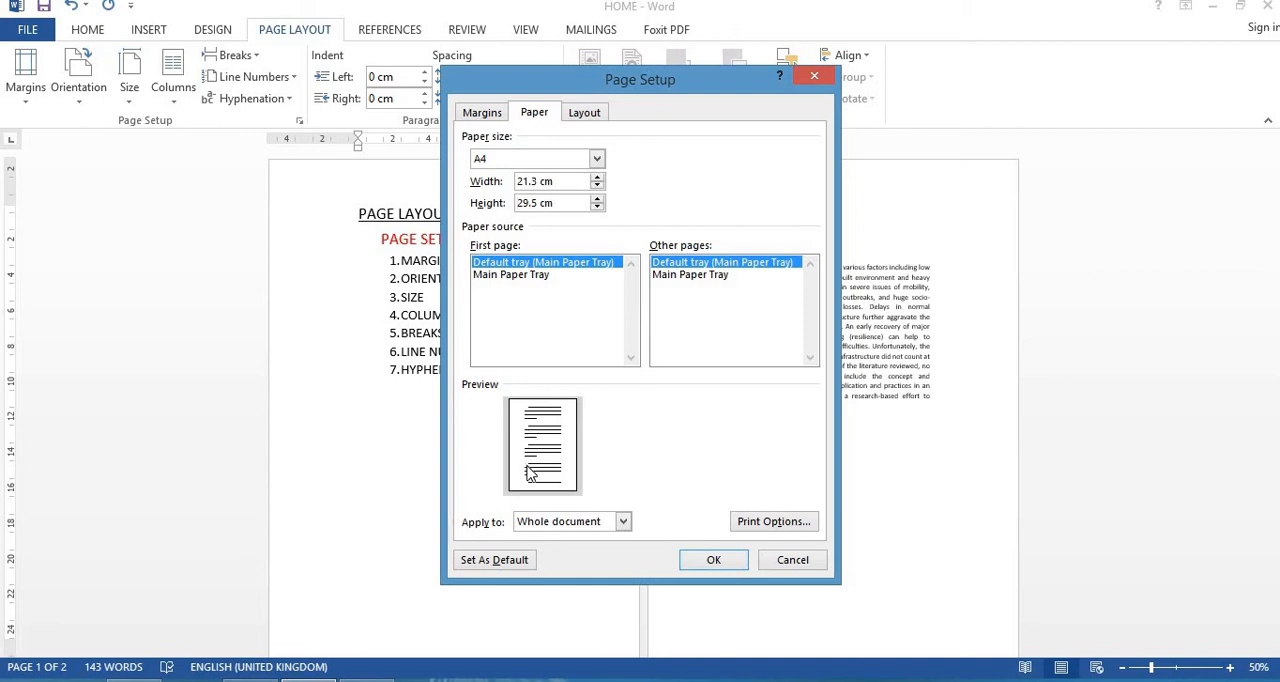
pyautogui.click(623, 522)
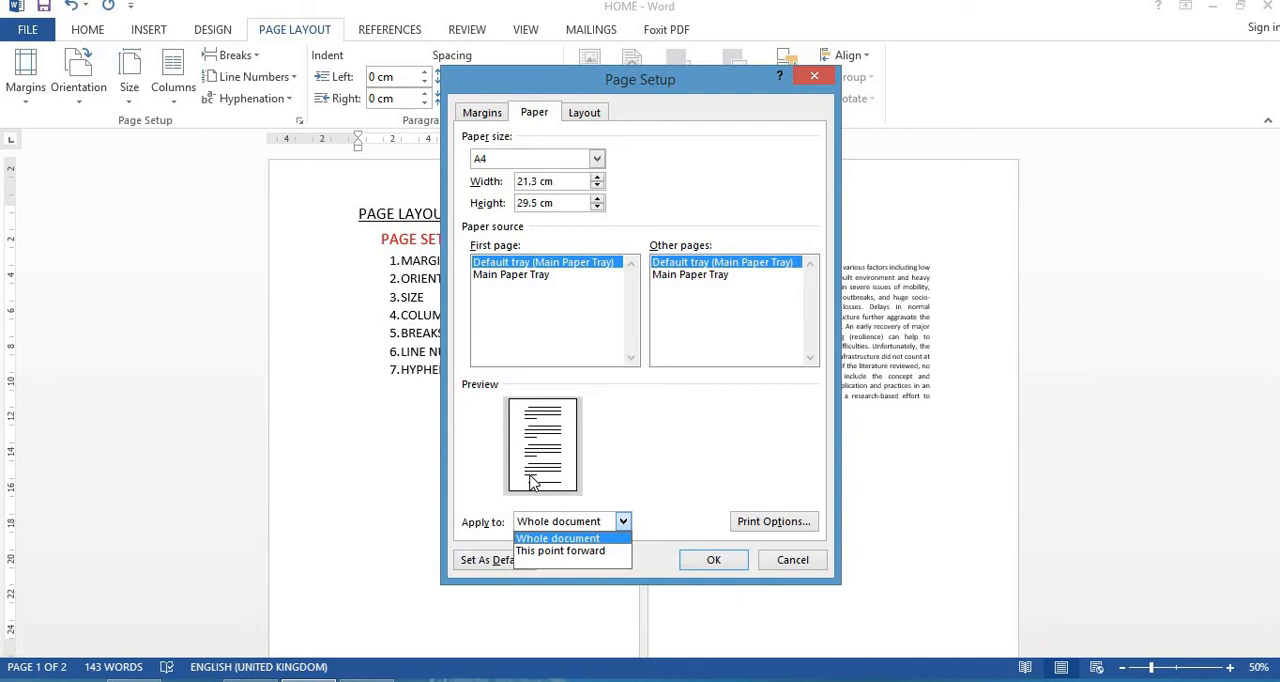
pyautogui.click(622, 474)
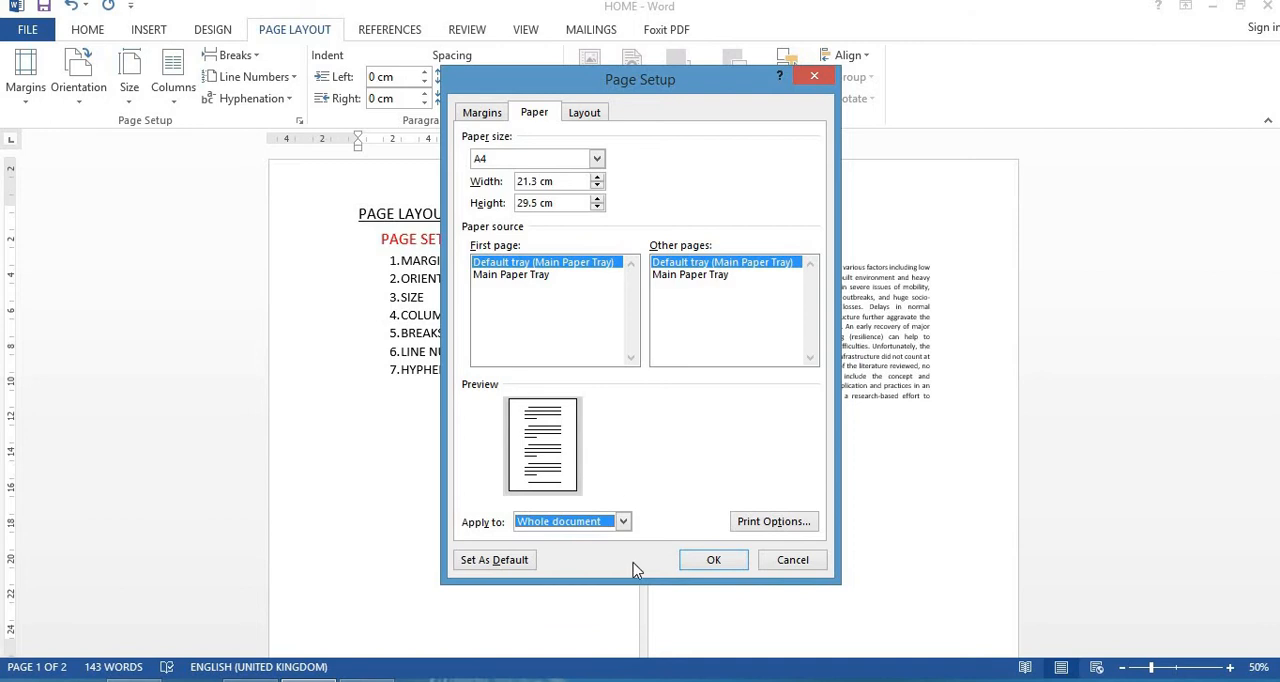
pyautogui.click(793, 560)
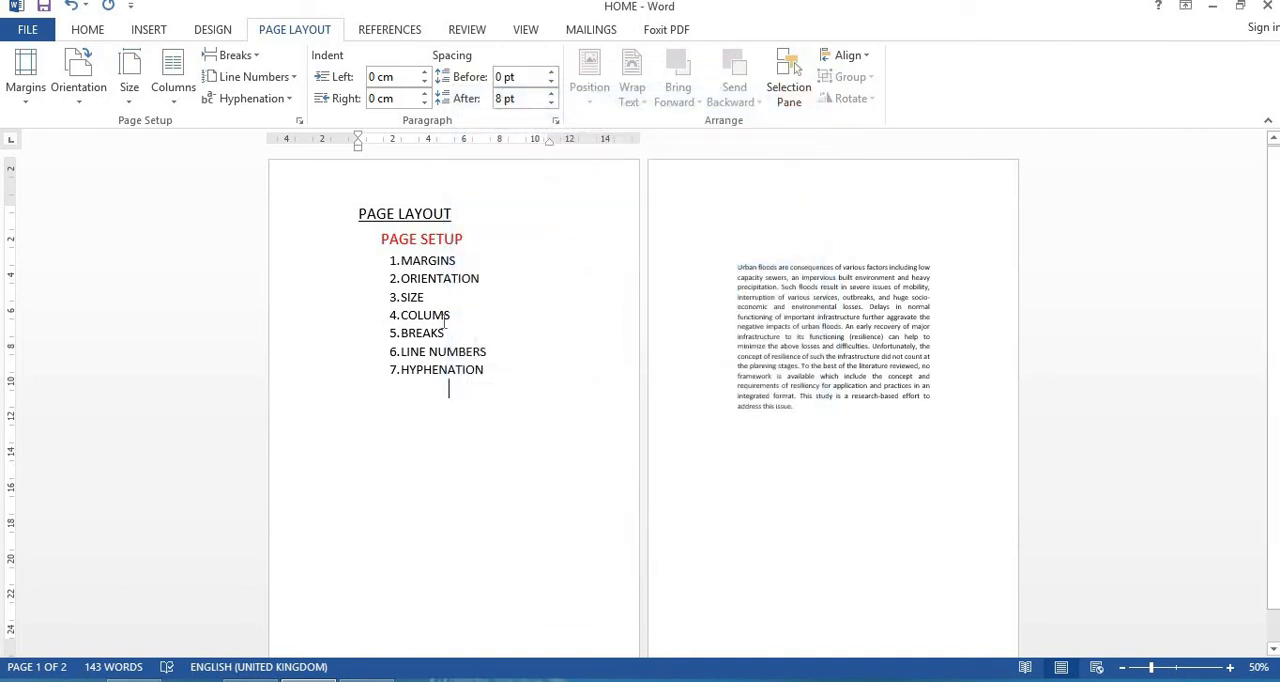
# Step: Correct the misspelled fourth item in the page setup list to COLUMNS
pyautogui.moveTo(455, 317); pyautogui.dragTo(400, 317)
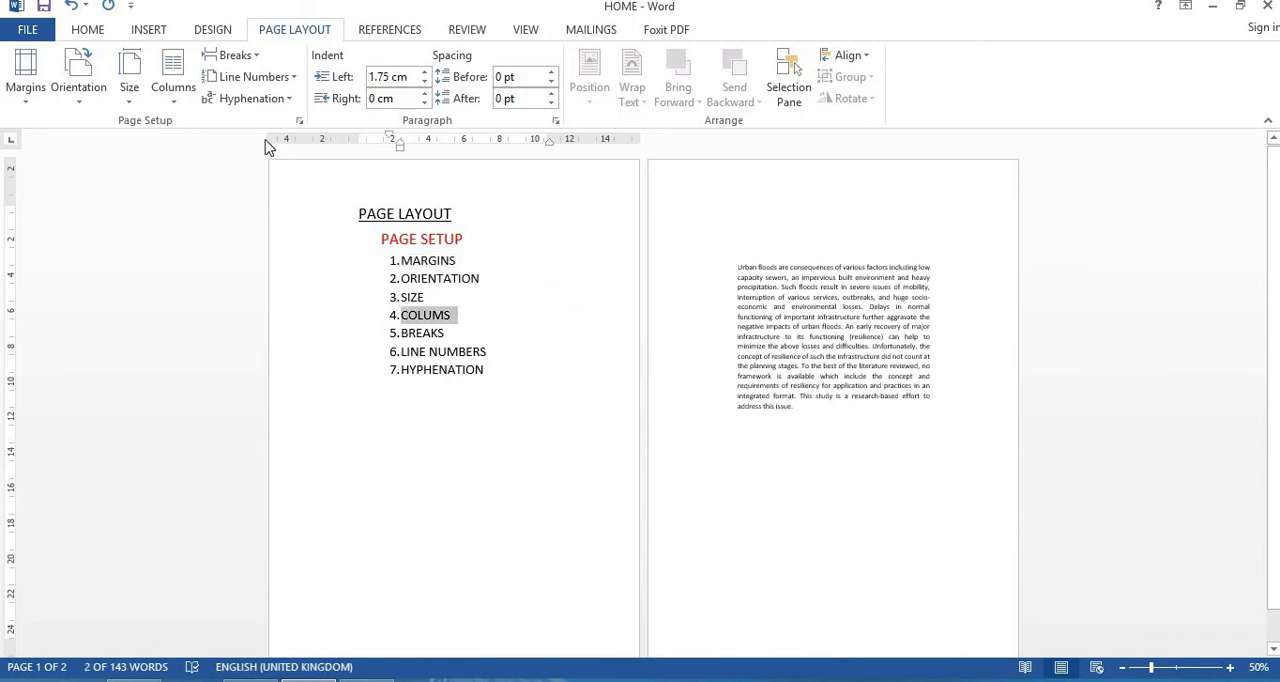
pyautogui.click(446, 317)
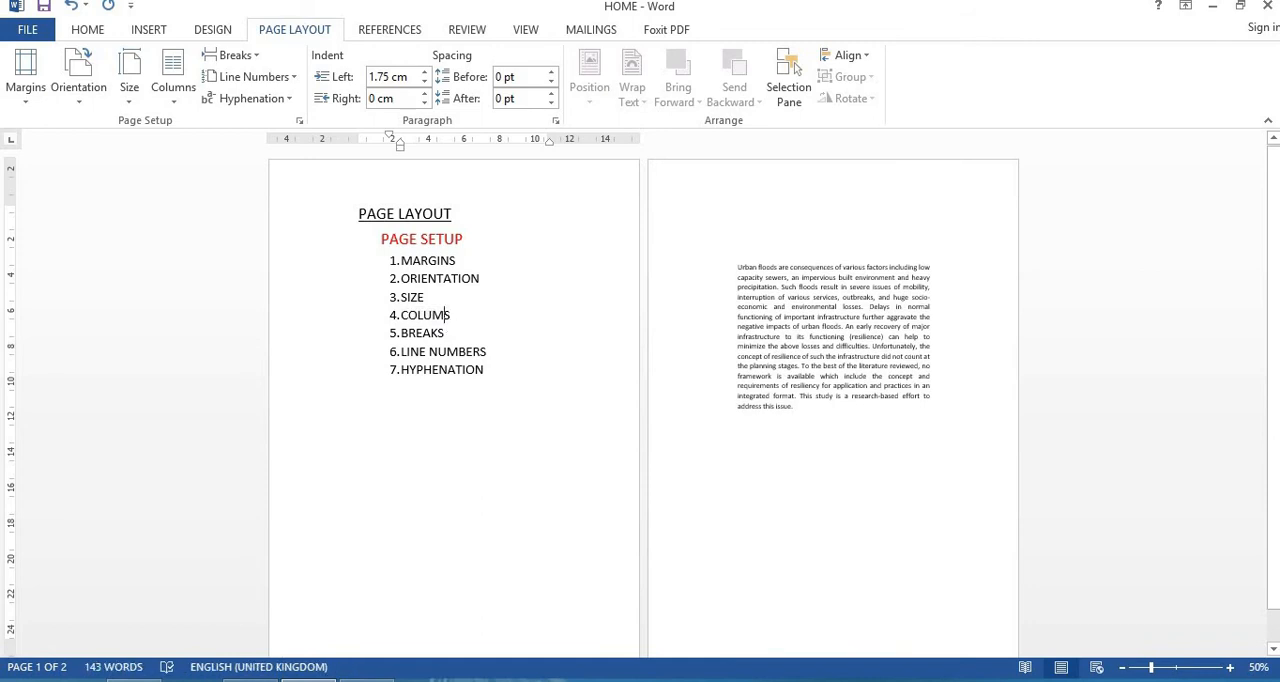
pyautogui.write('N')
pyautogui.click(463, 373)
# Step: Place the cursor in the urban floods paragraph and lay out the document in Two columns, finishing with Three
pyautogui.click(749, 325)
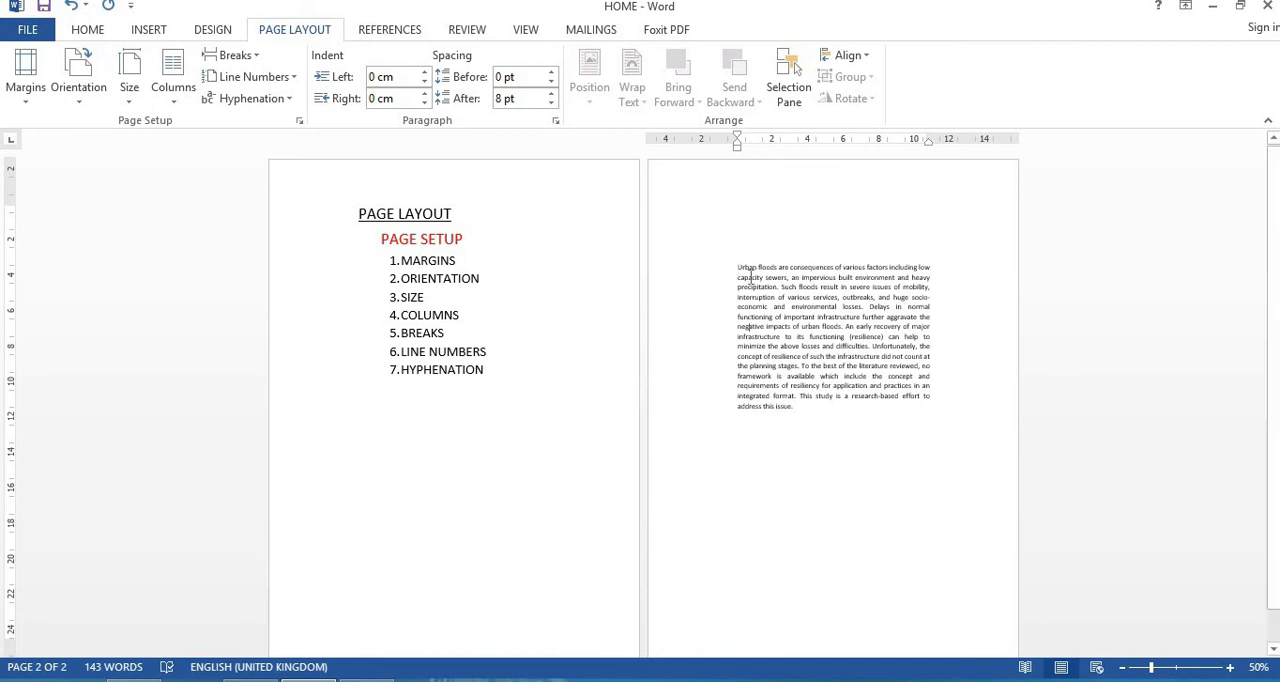
pyautogui.click(184, 88)
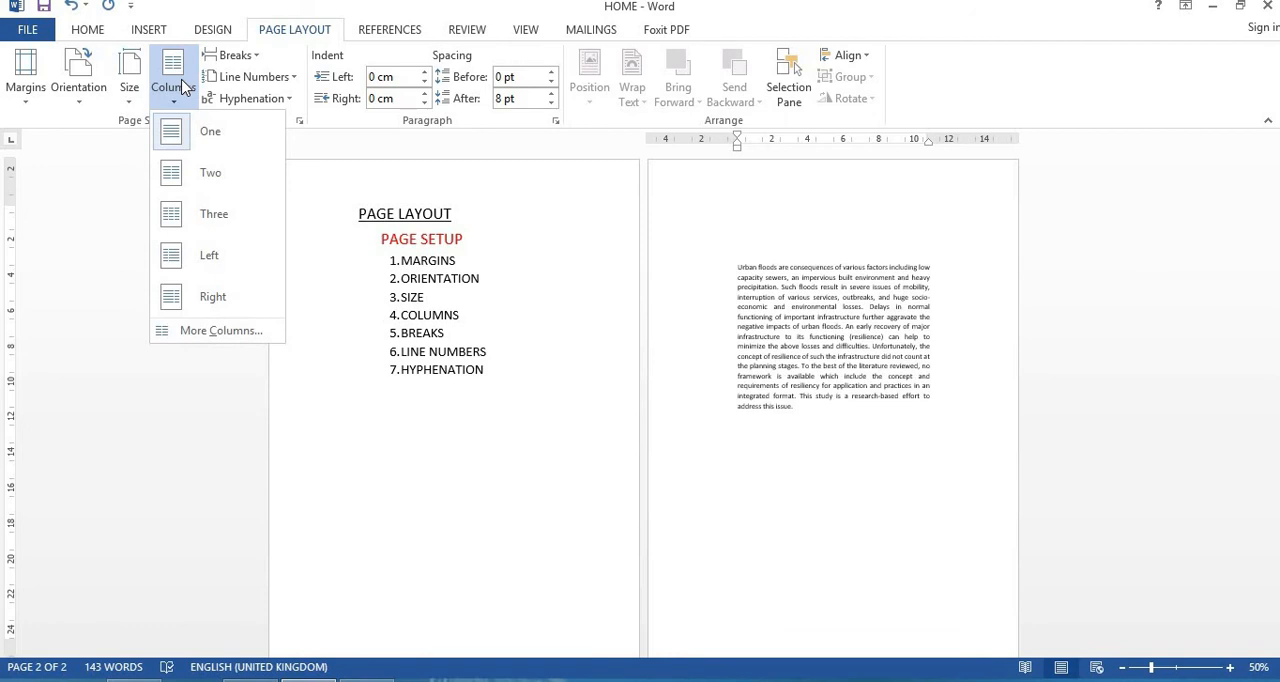
pyautogui.click(172, 178)
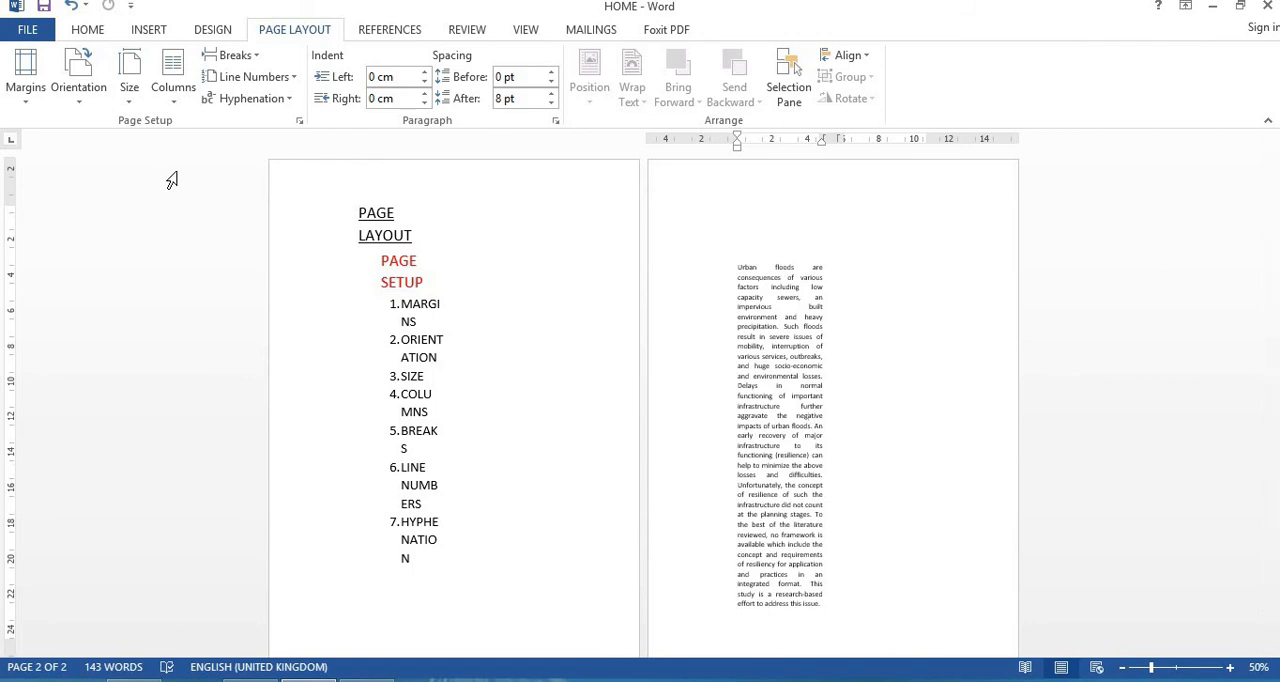
pyautogui.click(174, 88)
pyautogui.click(200, 214)
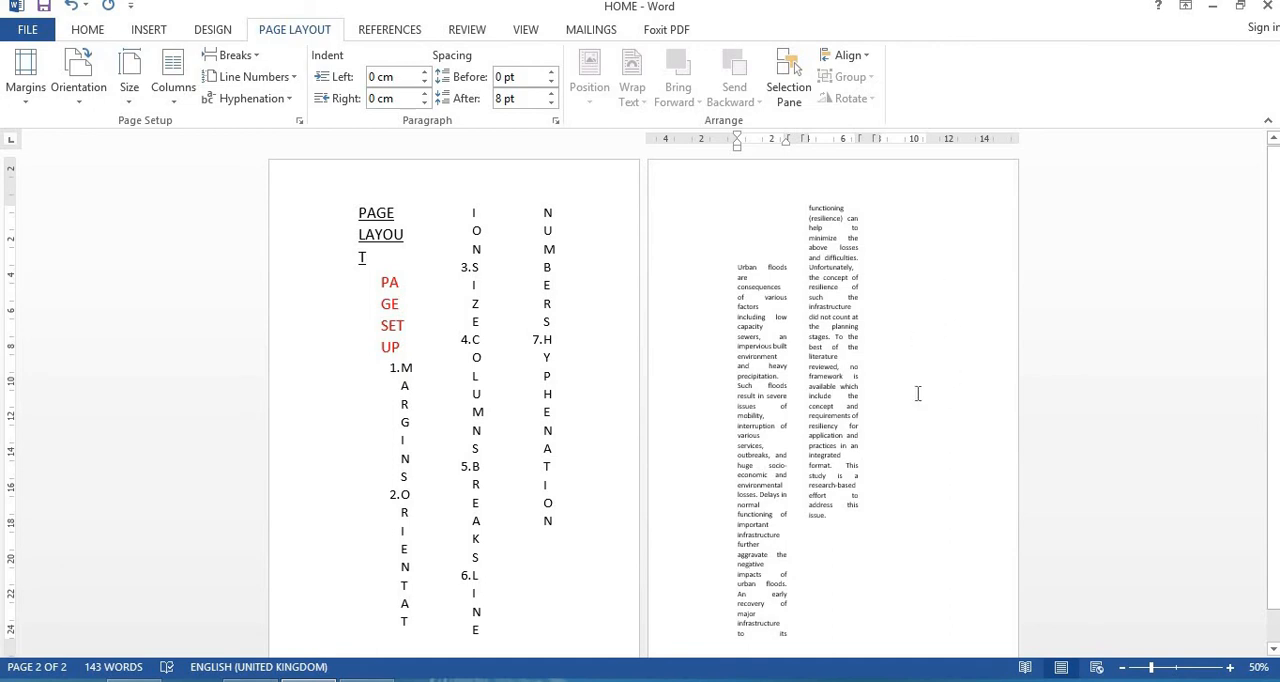
# Step: Try the Left and Right column presets on the document and return it to One column
pyautogui.click(178, 112)
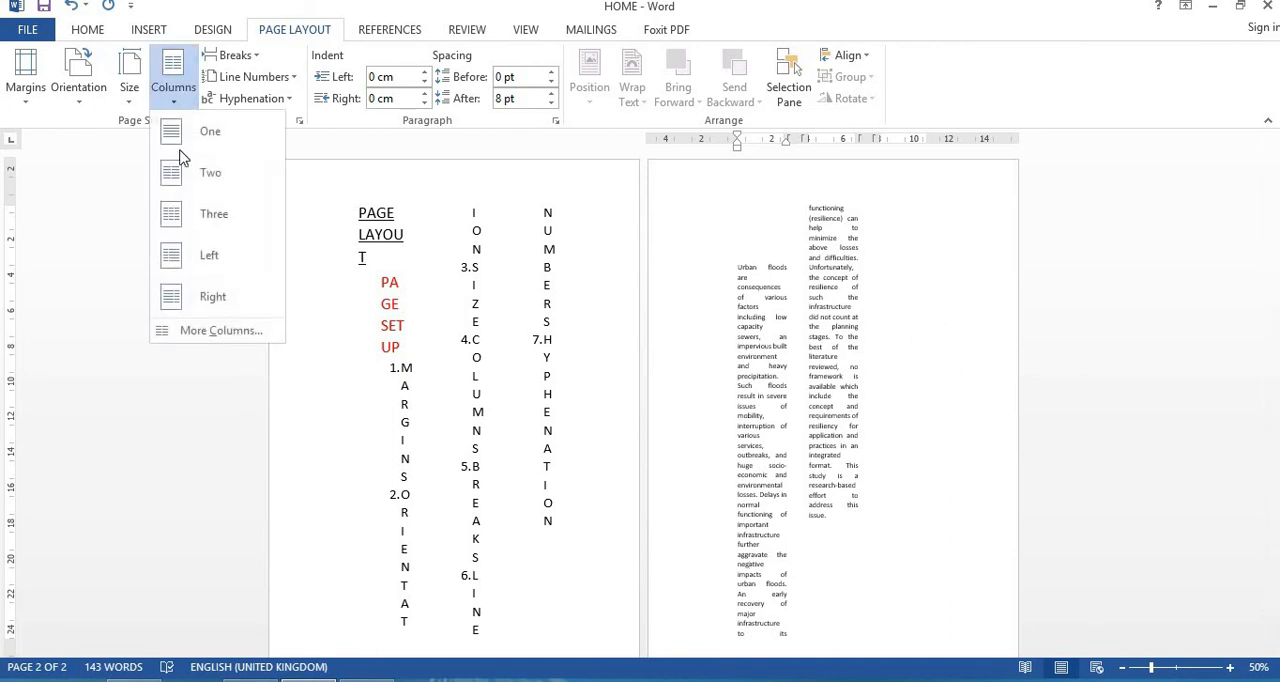
pyautogui.click(196, 260)
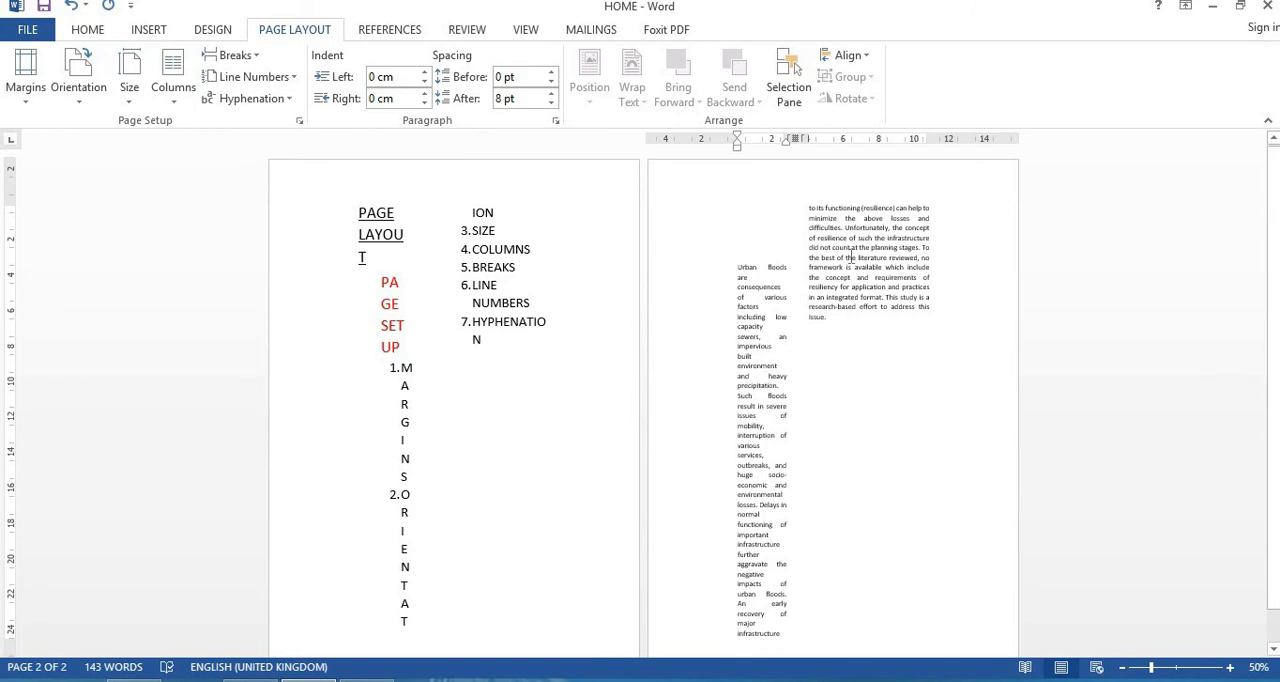
pyautogui.click(229, 55)
pyautogui.click(176, 80)
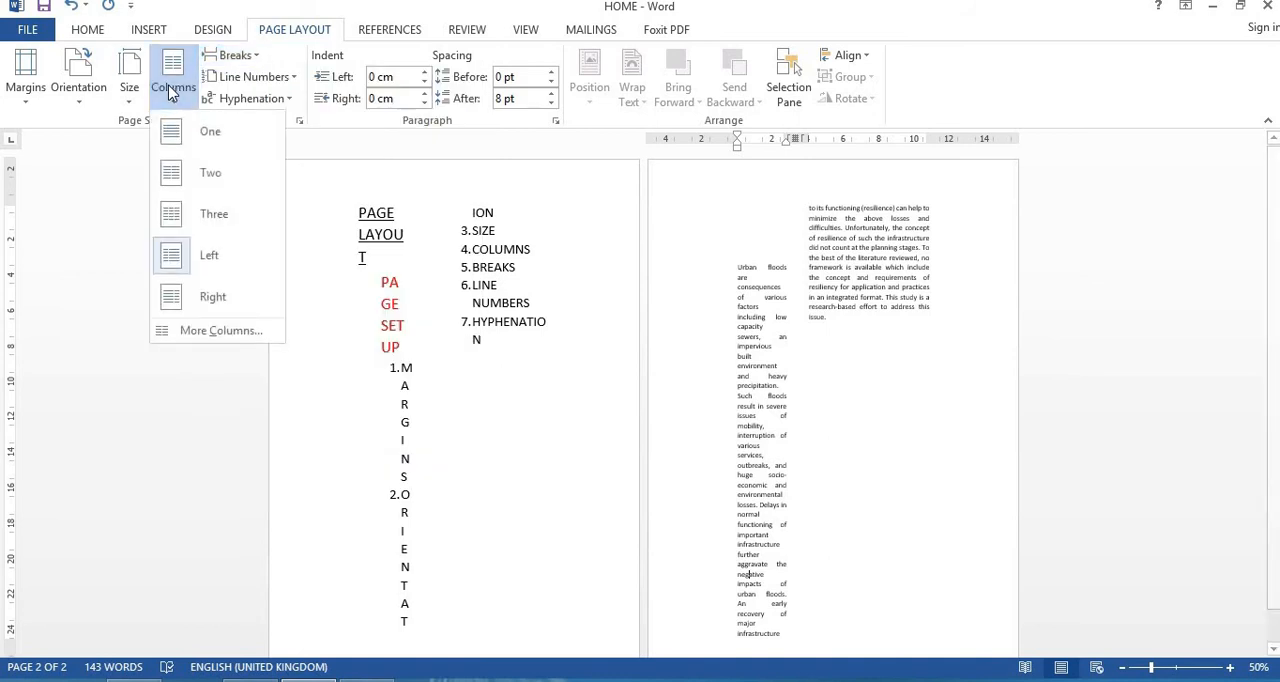
pyautogui.click(192, 315)
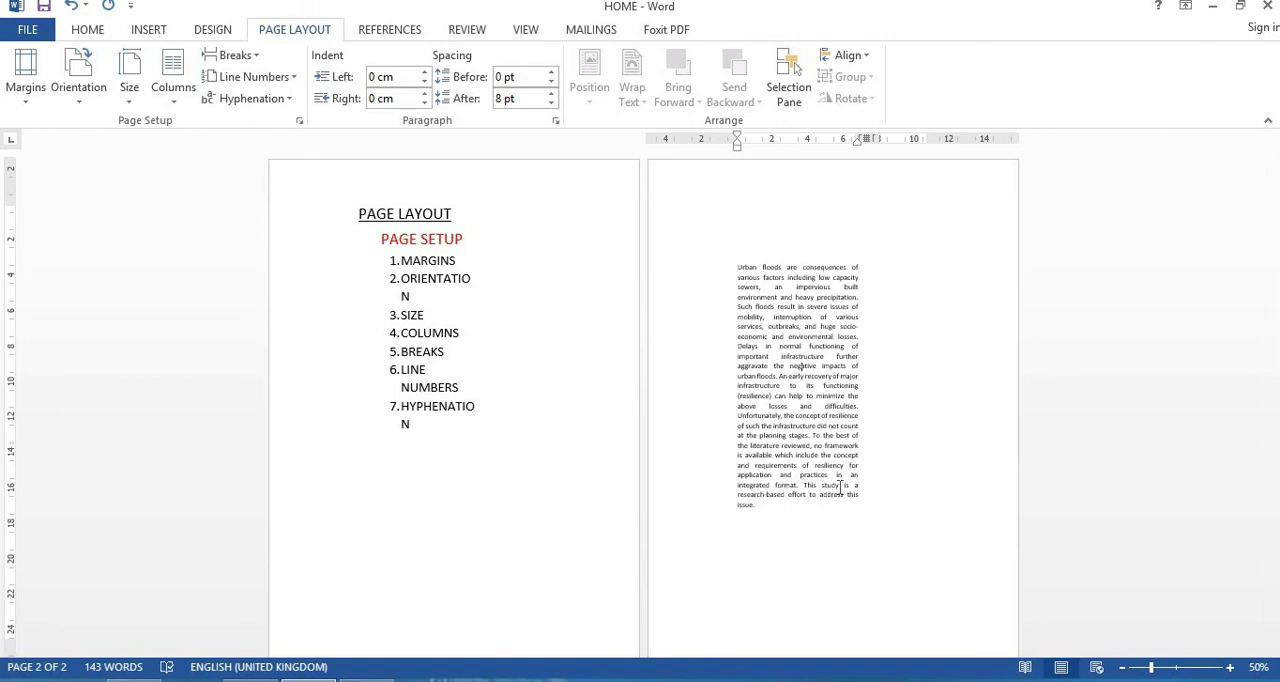
pyautogui.click(175, 110)
pyautogui.click(187, 127)
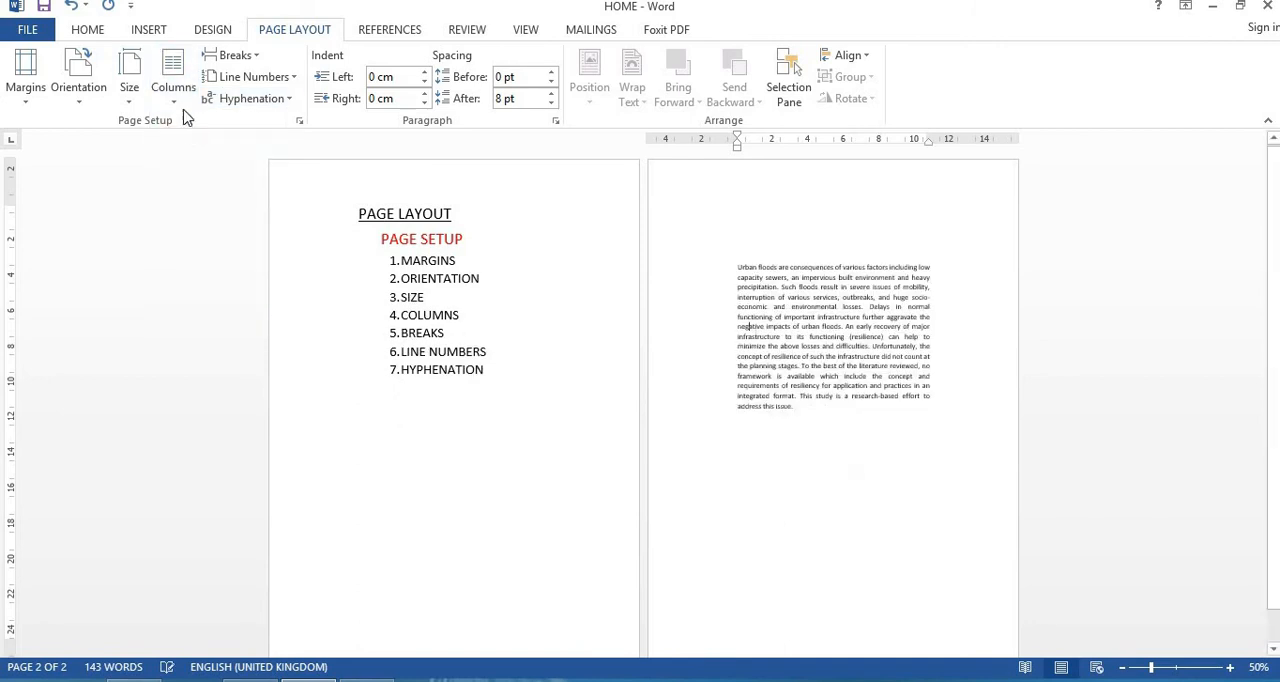
# Step: Open the custom column settings, try up to 8 columns, and set the number of columns to 3
pyautogui.click(172, 84)
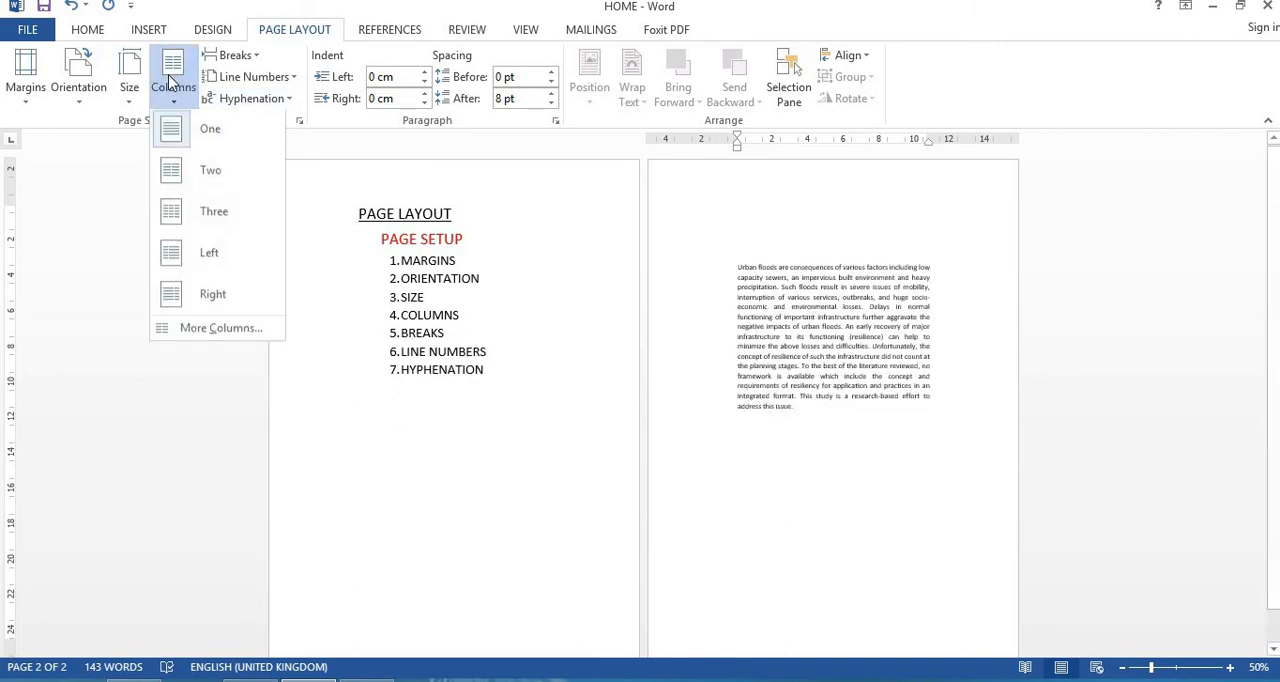
pyautogui.click(224, 334)
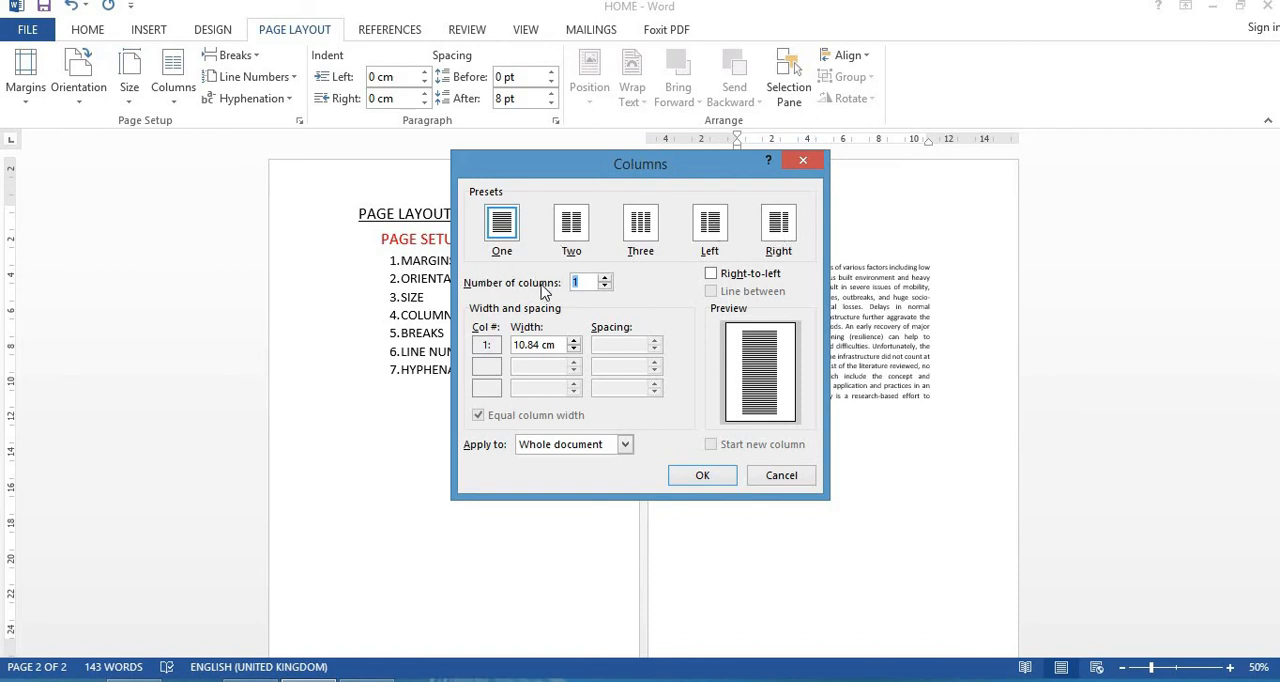
pyautogui.click(604, 278)
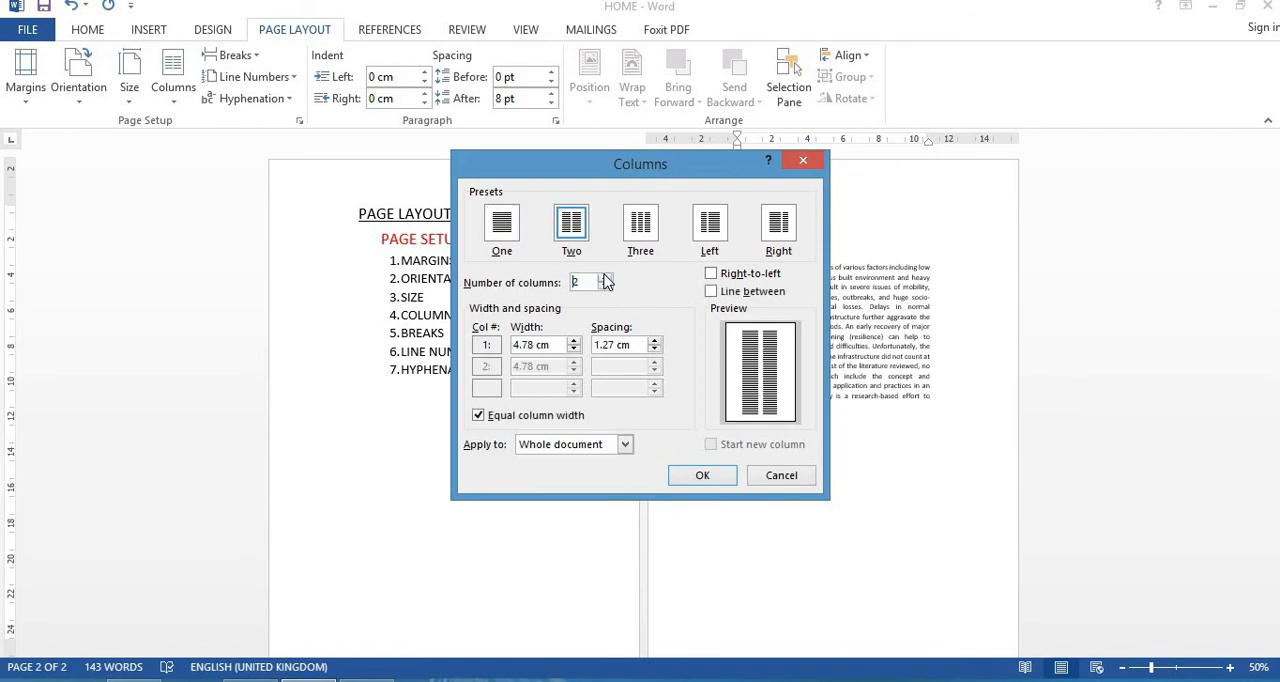
pyautogui.click(604, 278)
pyautogui.click(604, 278)
pyautogui.click(604, 278)
pyautogui.click(604, 278)
pyautogui.click(604, 278)
pyautogui.click(604, 278)
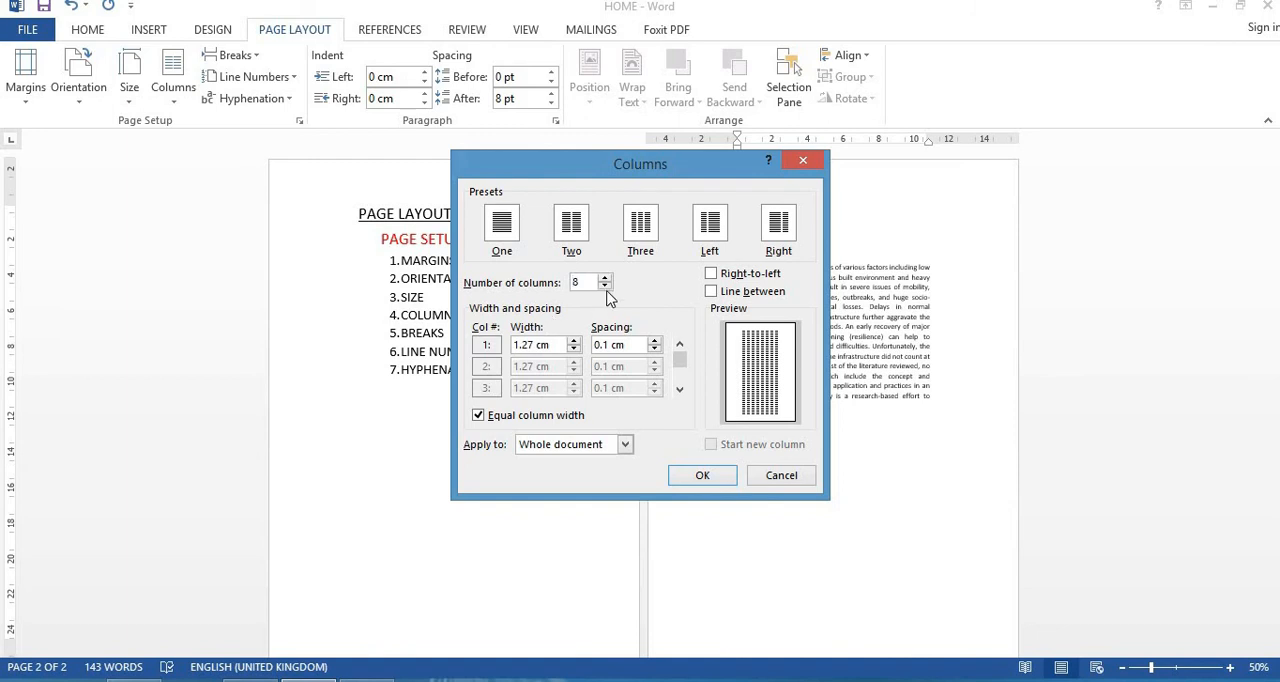
pyautogui.click(605, 287)
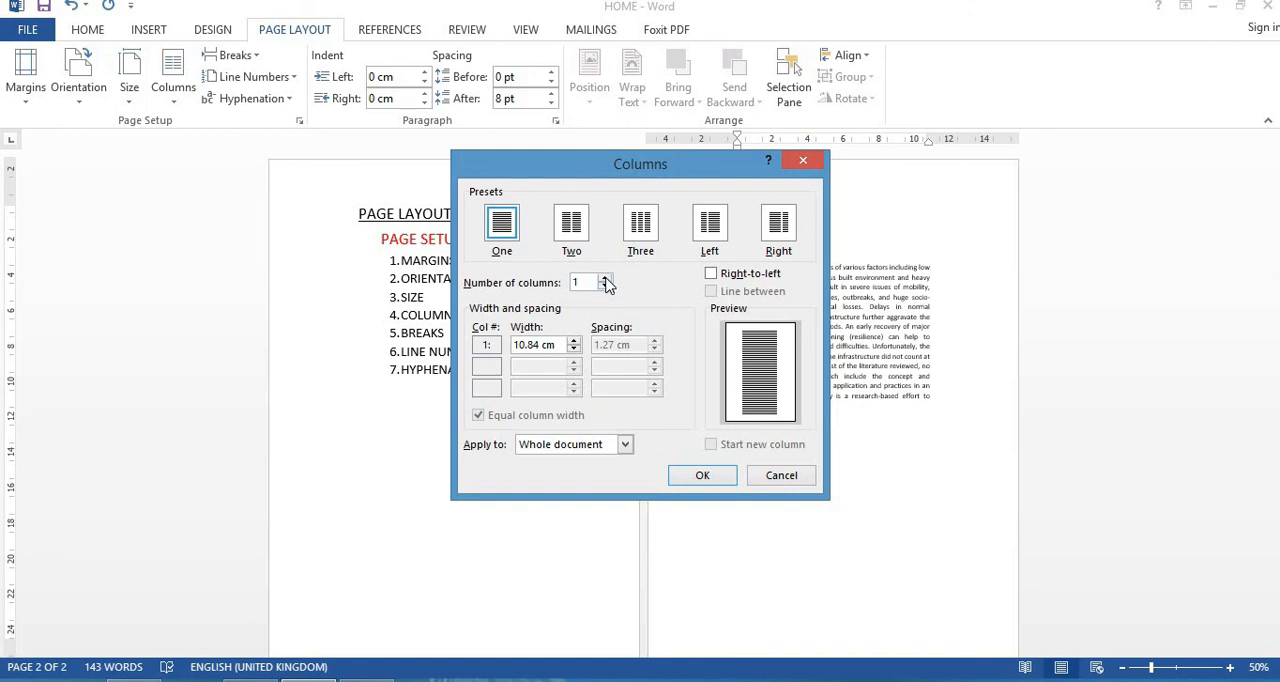
pyautogui.click(605, 279)
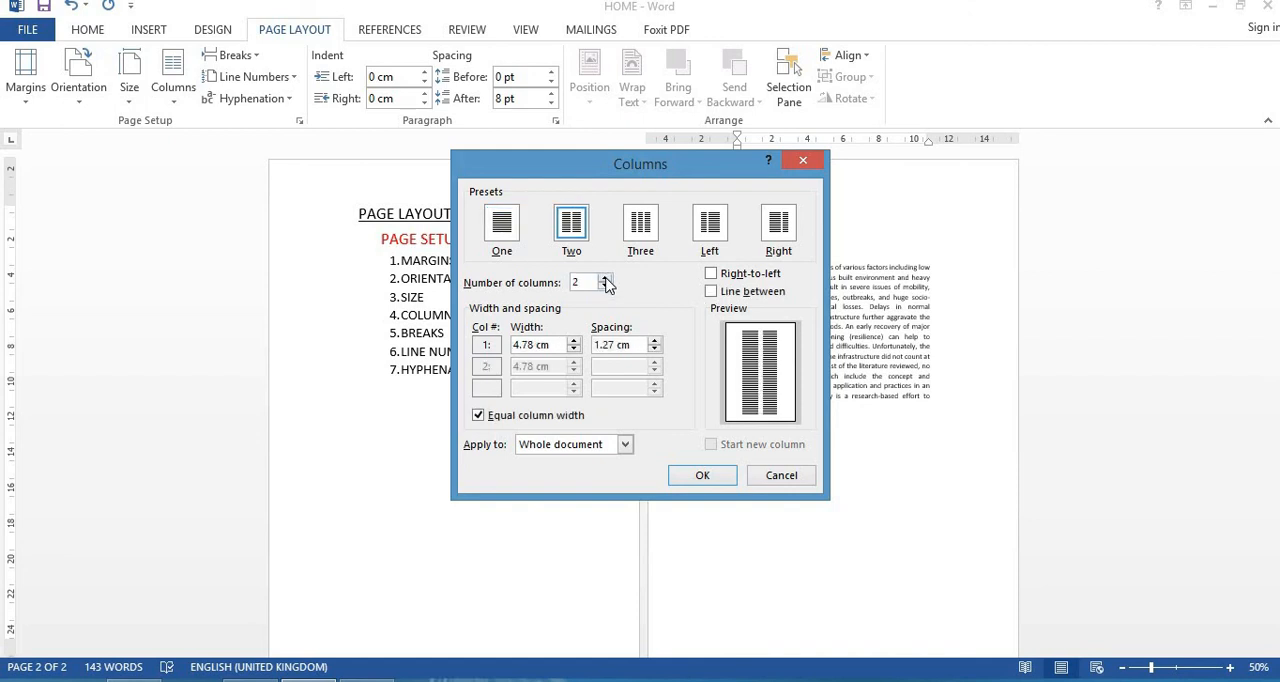
pyautogui.click(605, 279)
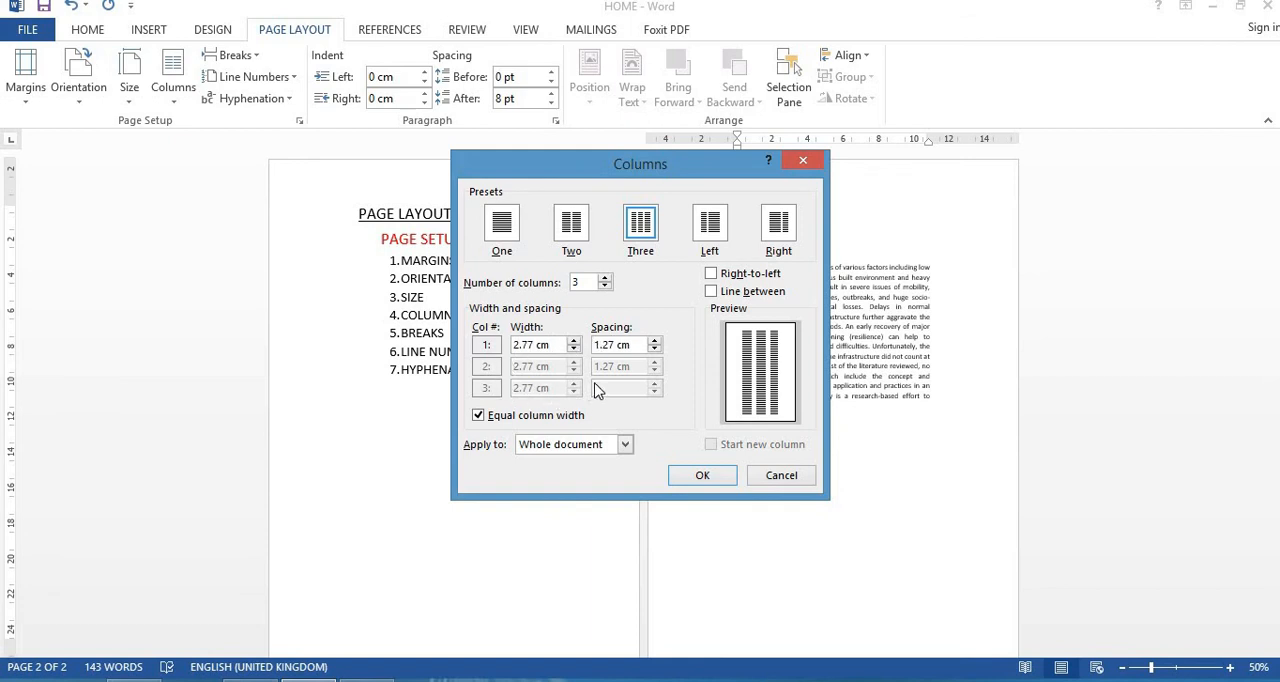
# Step: Increase the equal column width of the three columns to 3.61 cm
pyautogui.click(574, 343)
pyautogui.click(574, 343)
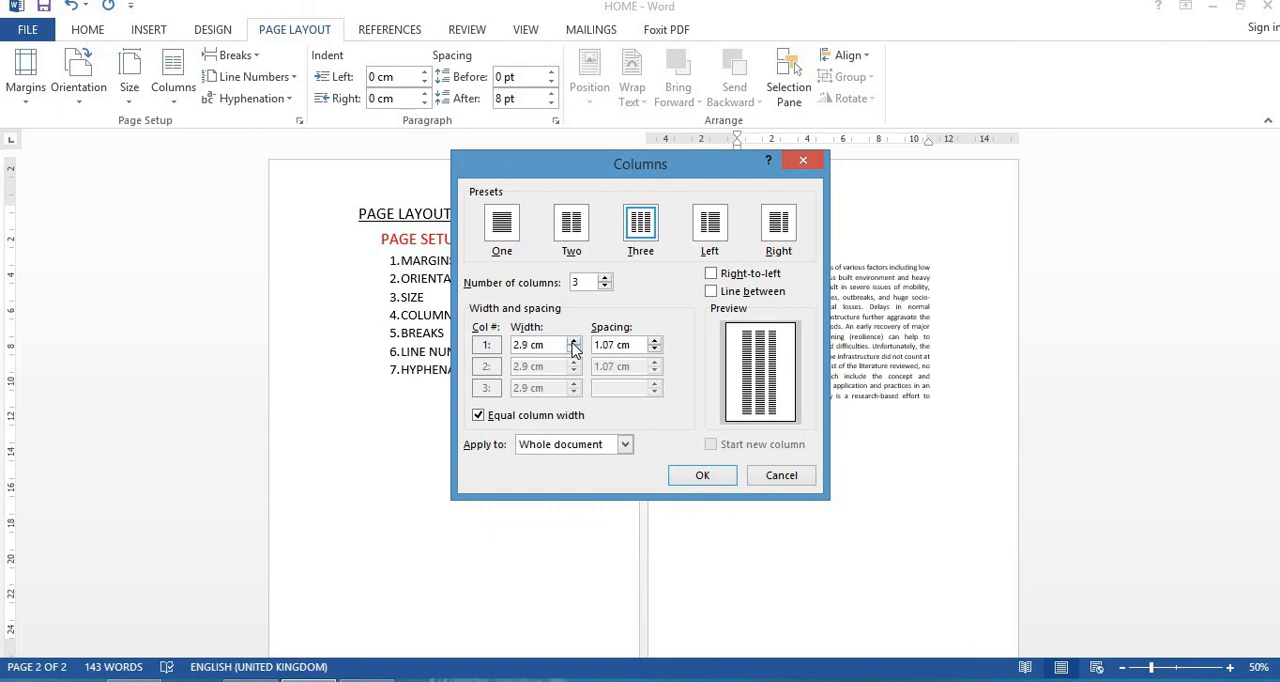
pyautogui.click(574, 343)
pyautogui.click(574, 343)
pyautogui.click(574, 343)
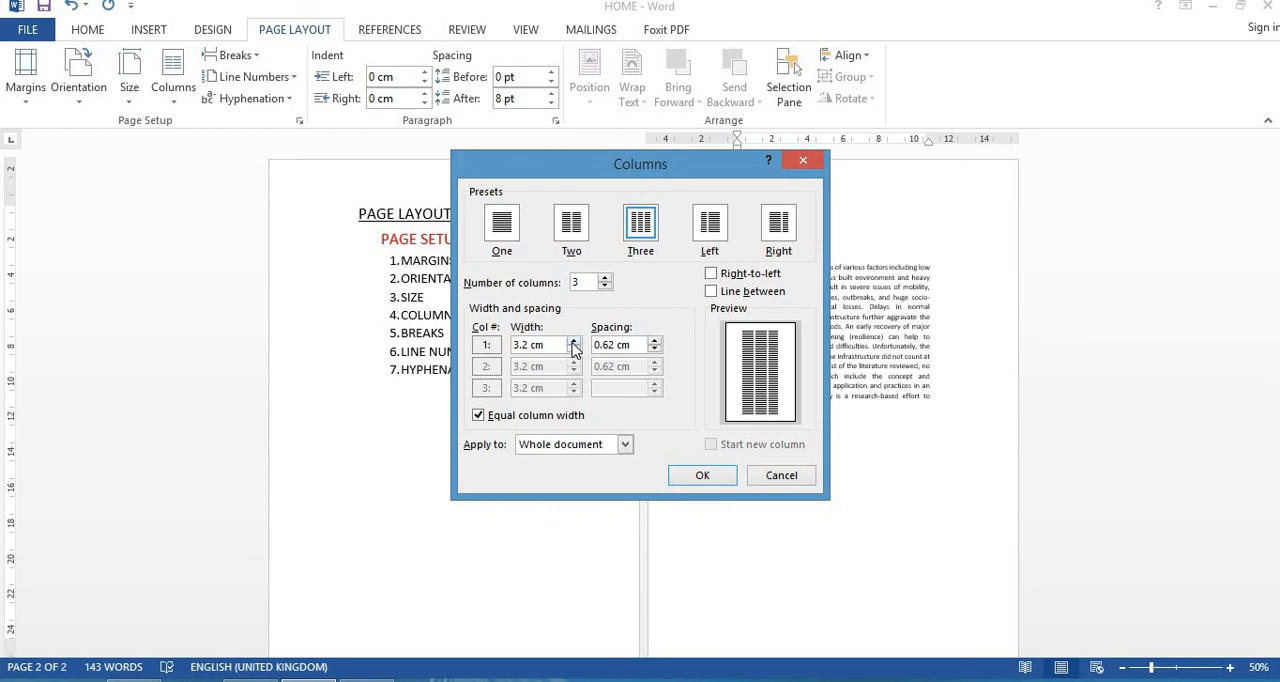
pyautogui.click(574, 343)
pyautogui.click(574, 343)
pyautogui.click(574, 343)
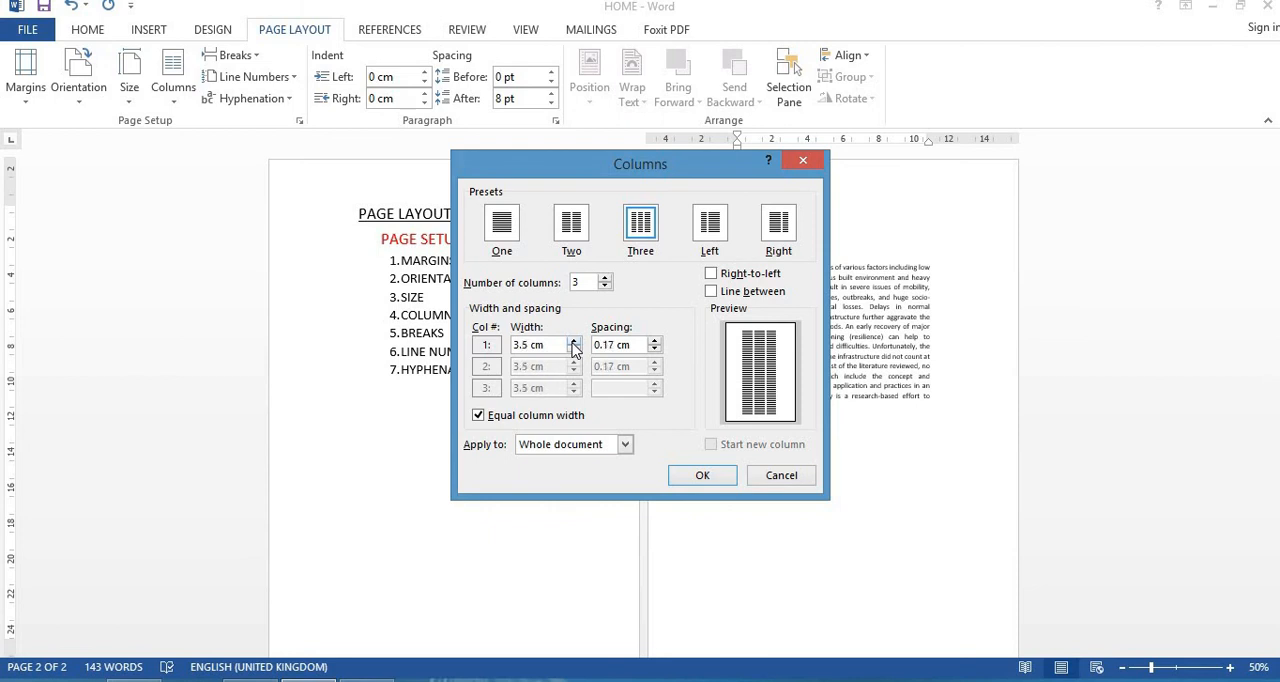
pyautogui.click(574, 343)
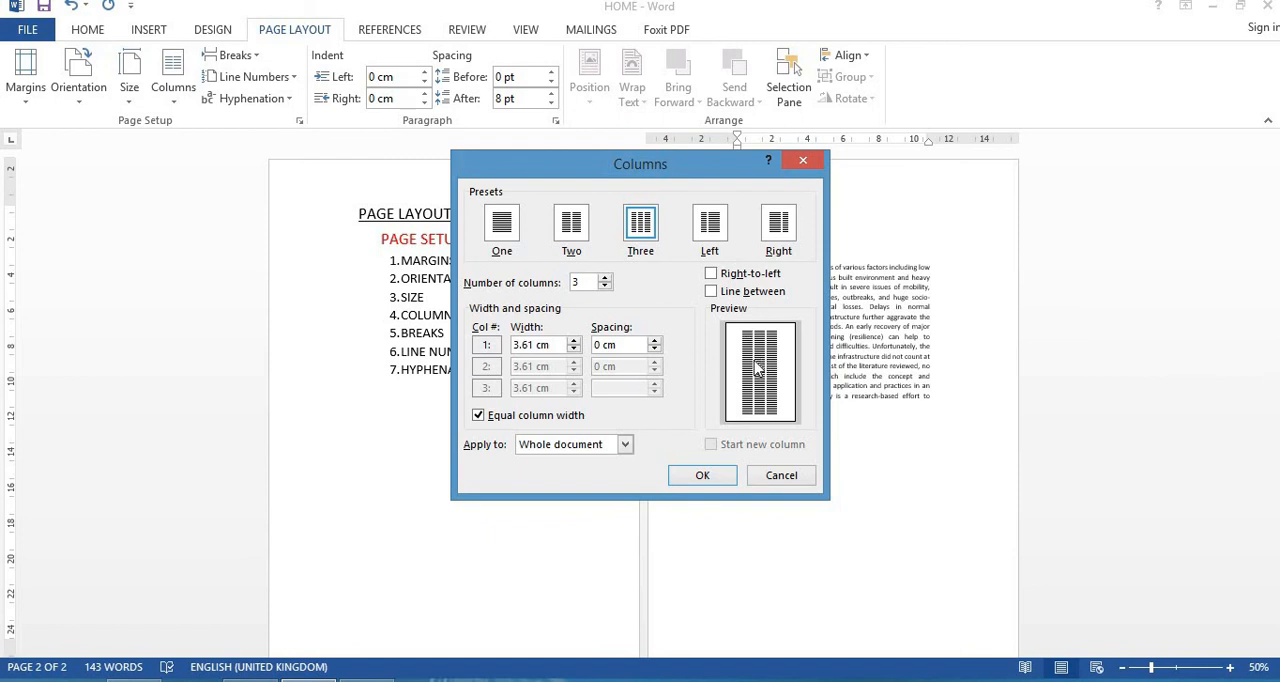
# Step: Set the equal column width to 2.77 cm and apply the three-column layout to the whole document
pyautogui.click(574, 349)
pyautogui.click(574, 349)
pyautogui.click(573, 343)
pyautogui.click(573, 348)
pyautogui.click(574, 341)
pyautogui.click(574, 350)
pyautogui.moveTo(540, 345); pyautogui.dragTo(500, 343)
pyautogui.write('2077')
pyautogui.press('BackSpace')
pyautogui.press('BackSpace')
pyautogui.press('BackSpace')
pyautogui.write('75')
pyautogui.press('Return')
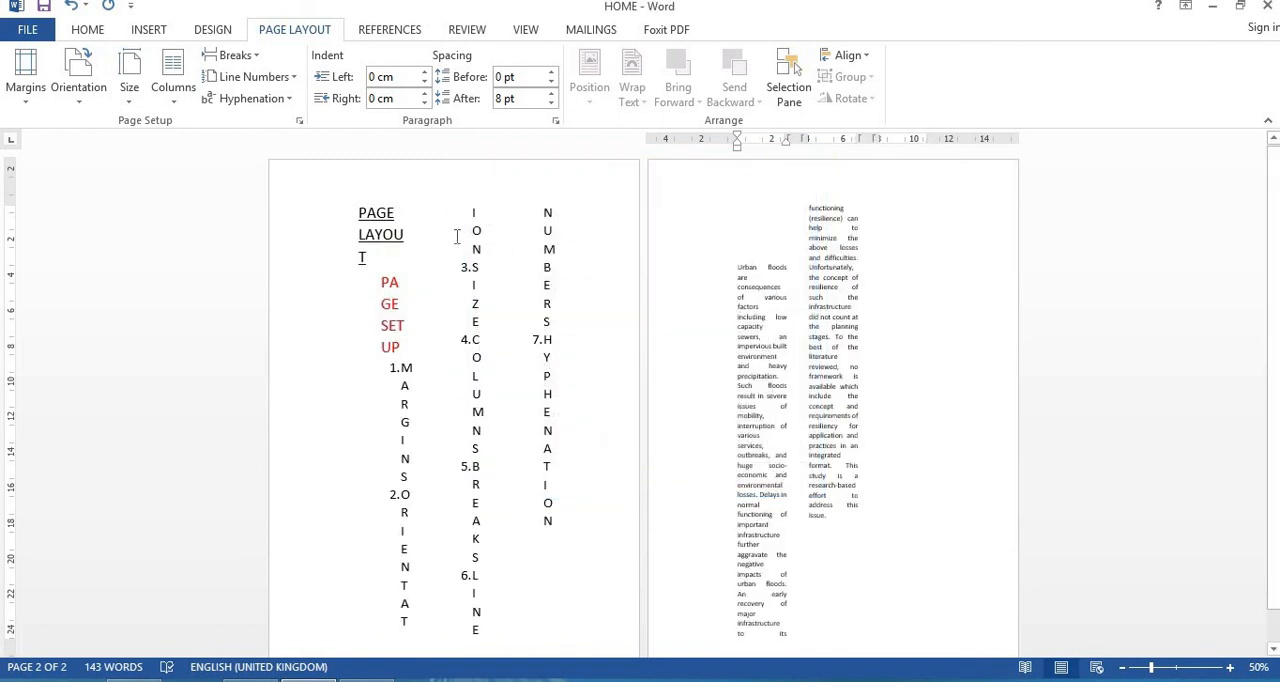
# Step: Return the whole document to the One column preset through the custom column settings
pyautogui.click(185, 88)
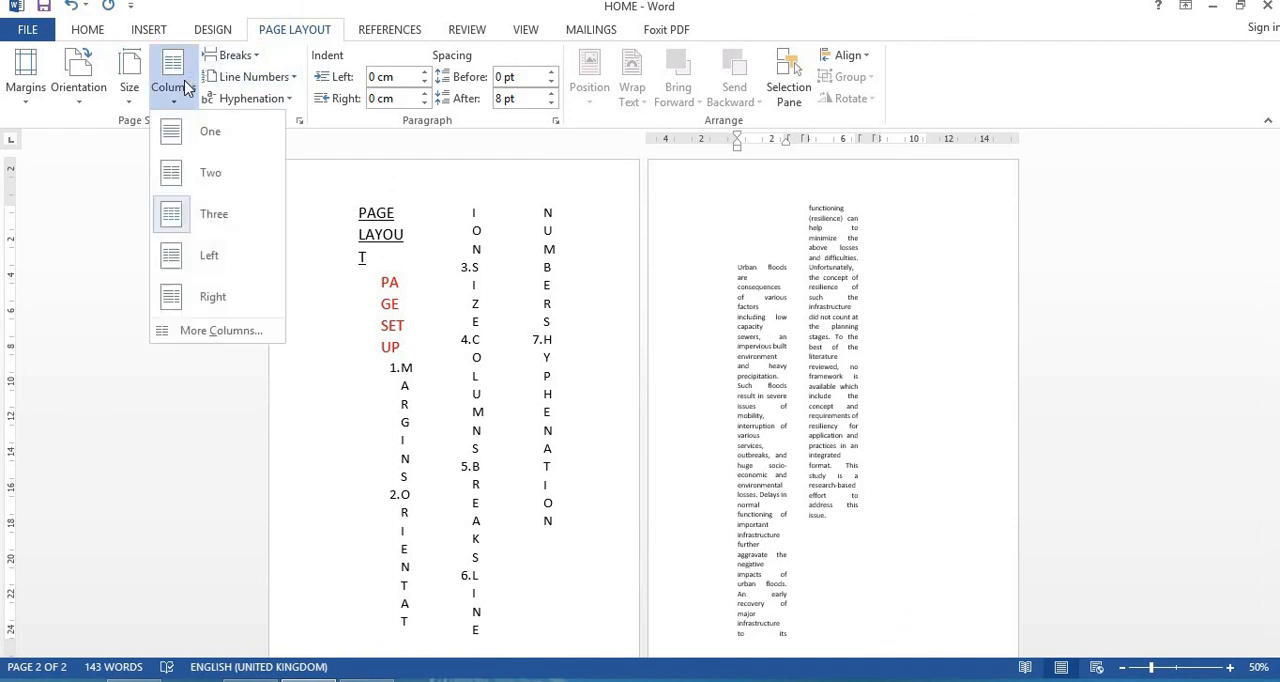
pyautogui.click(210, 334)
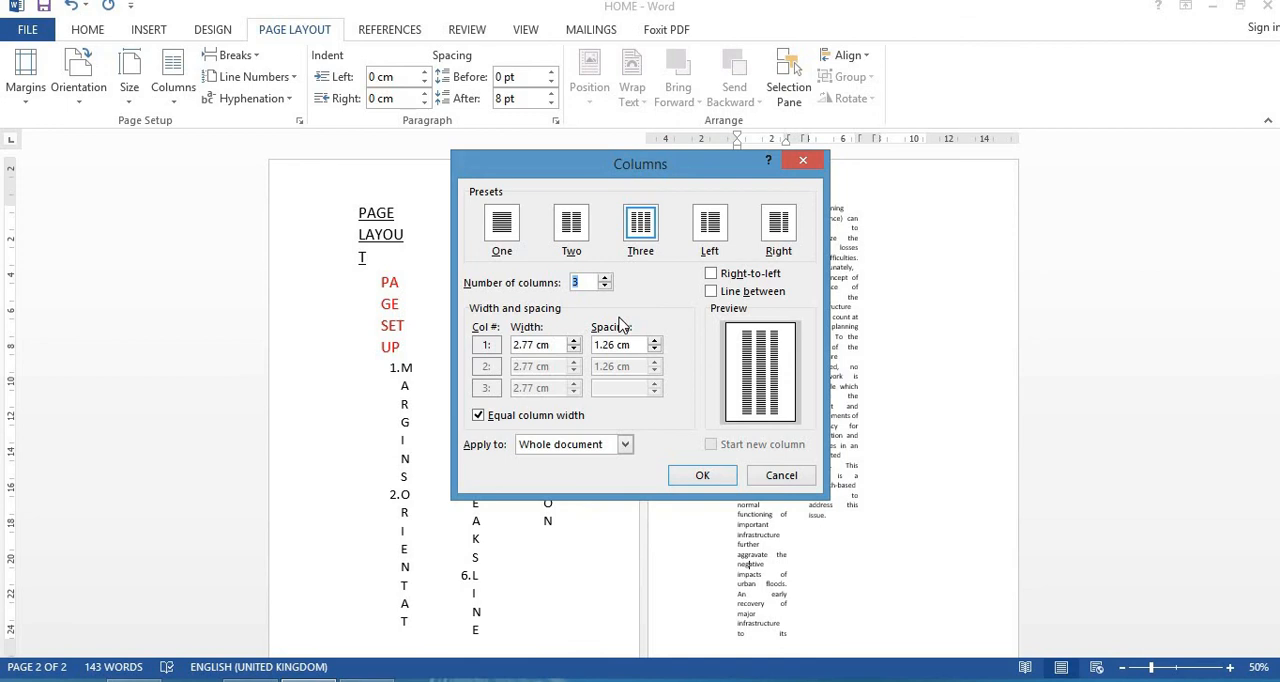
pyautogui.click(514, 231)
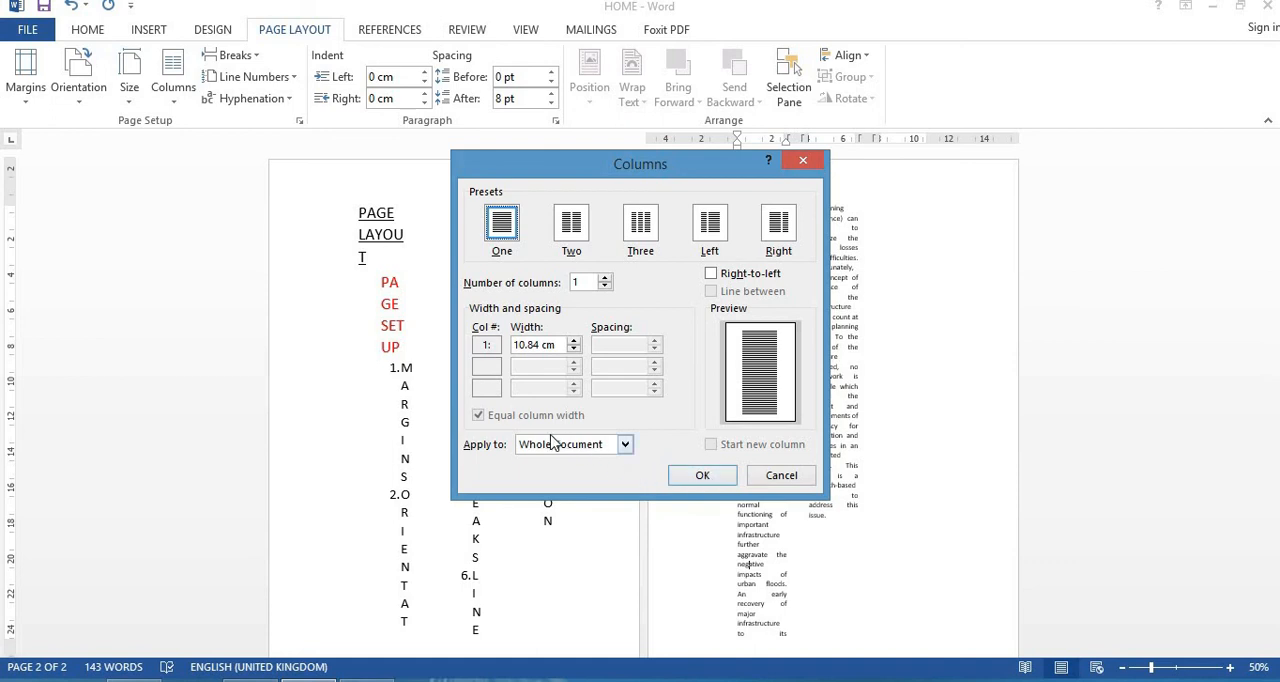
pyautogui.click(624, 446)
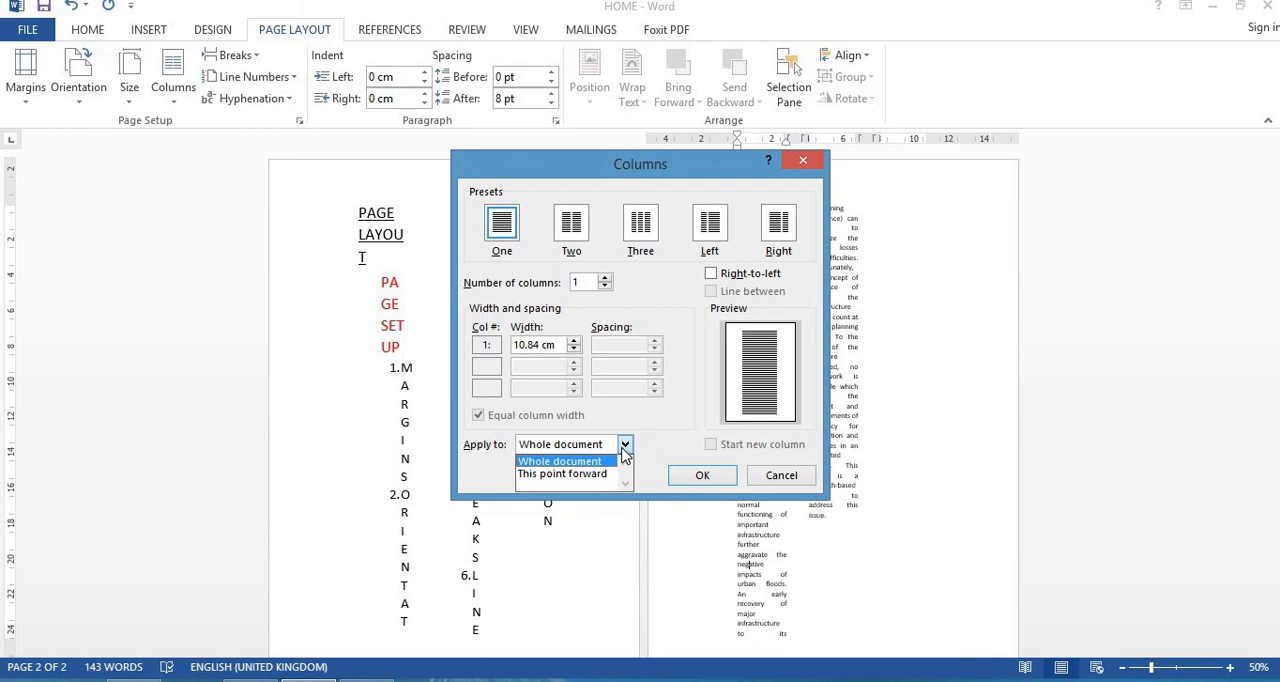
pyautogui.click(496, 226)
pyautogui.click(702, 475)
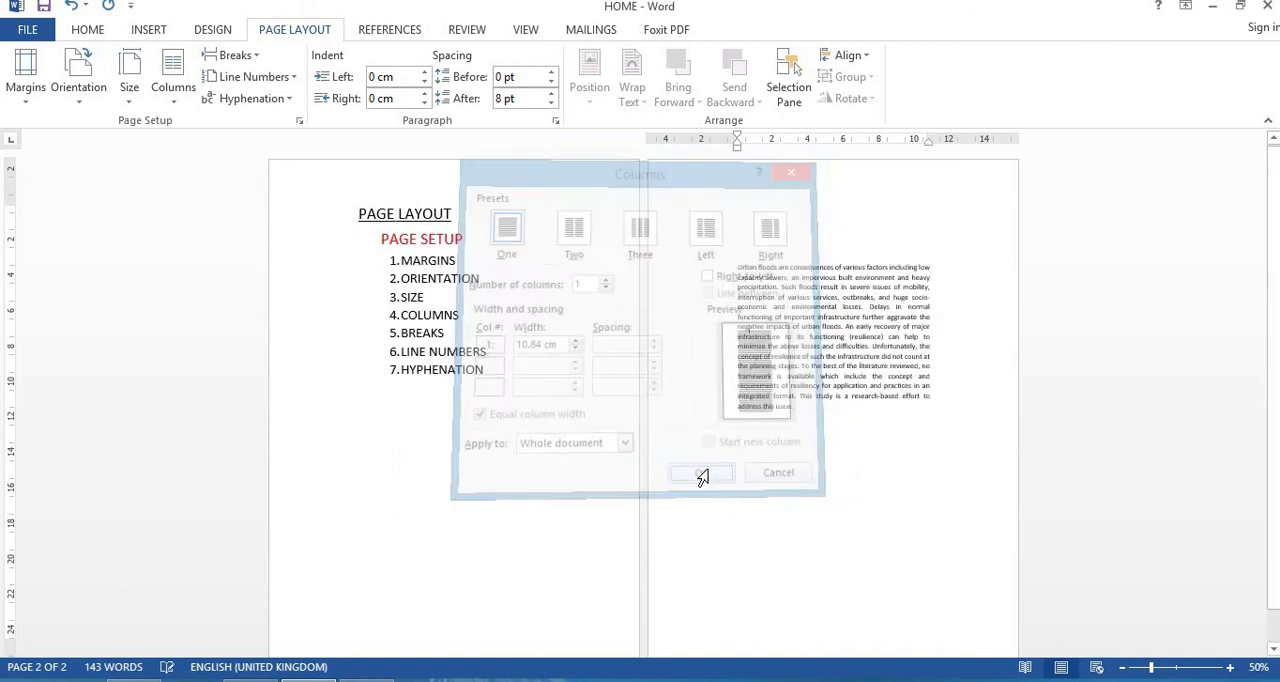